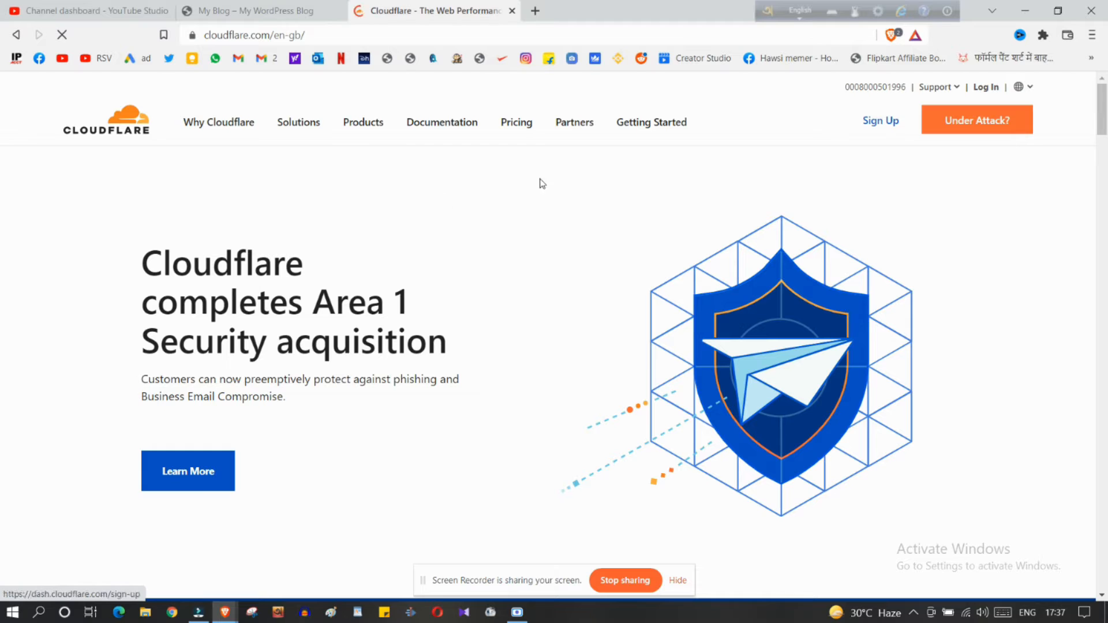
Open the Learn More page for the Area 1 Security acquisition and read its phishing protection sections
left_click(178, 476)
scroll(491, 324, "down", 5)
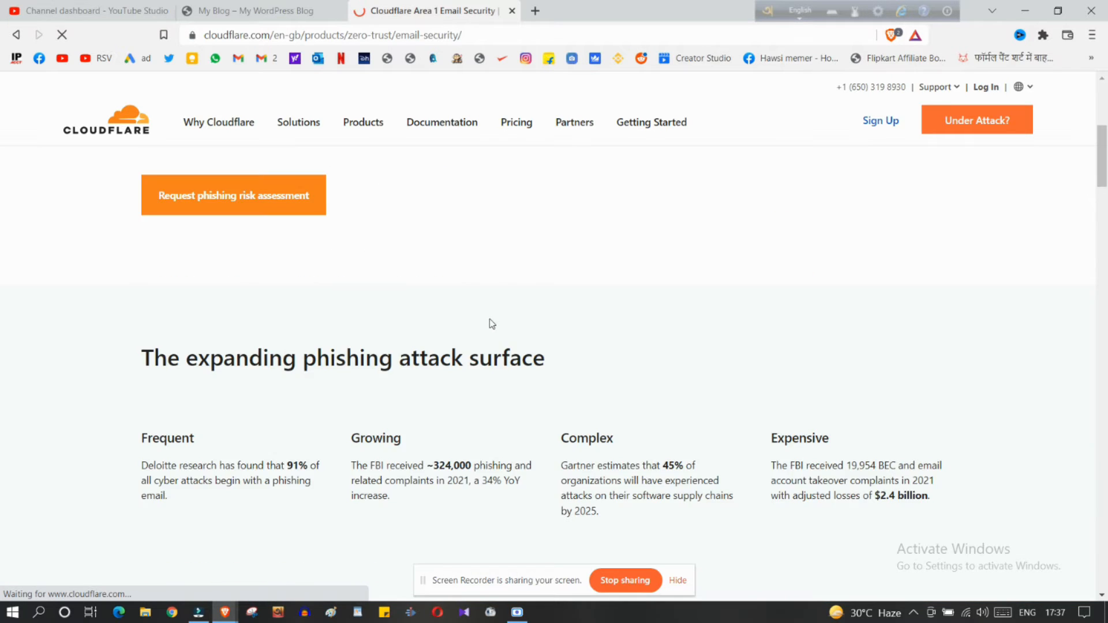
scroll(489, 323, "up", 5)
scroll(177, 447, "down", 1)
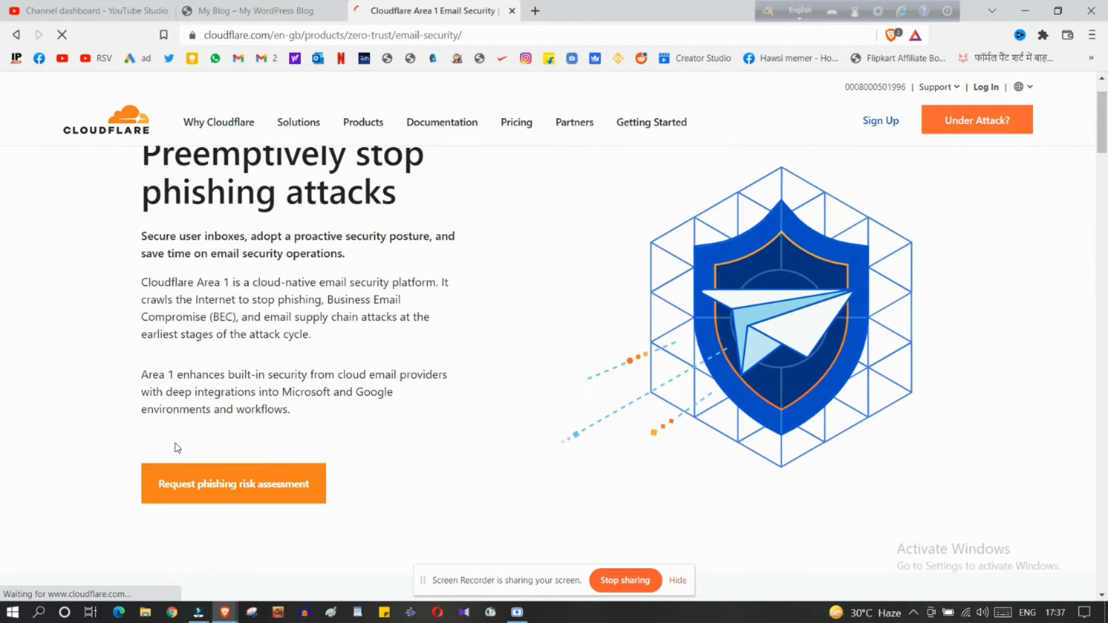
scroll(318, 475, "up", 1)
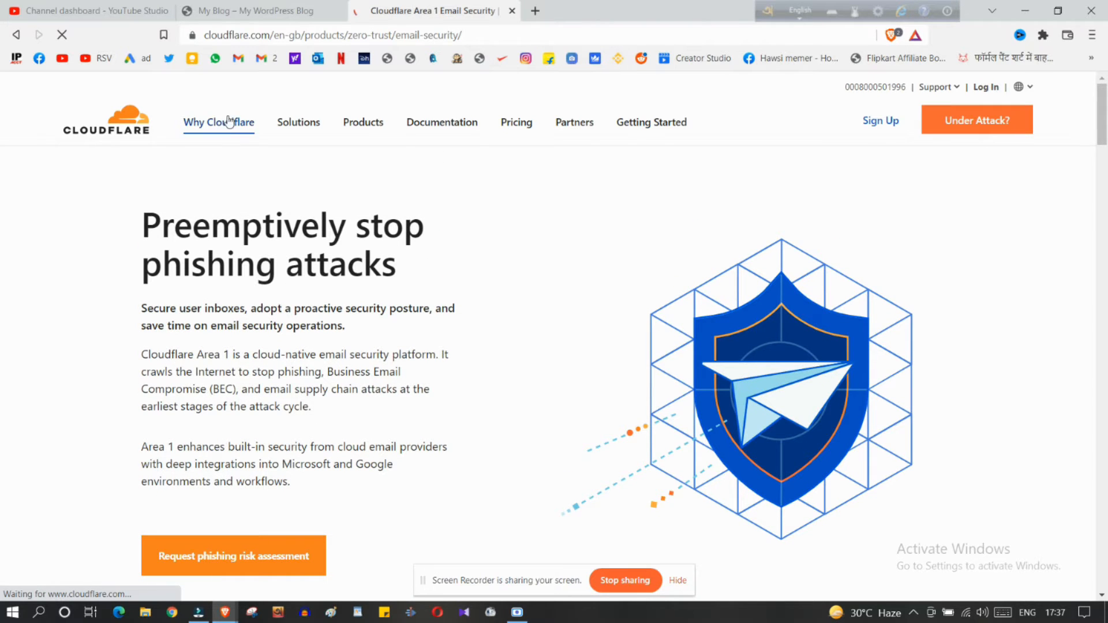
scroll(450, 199, "down", 5)
scroll(392, 251, "down", 4)
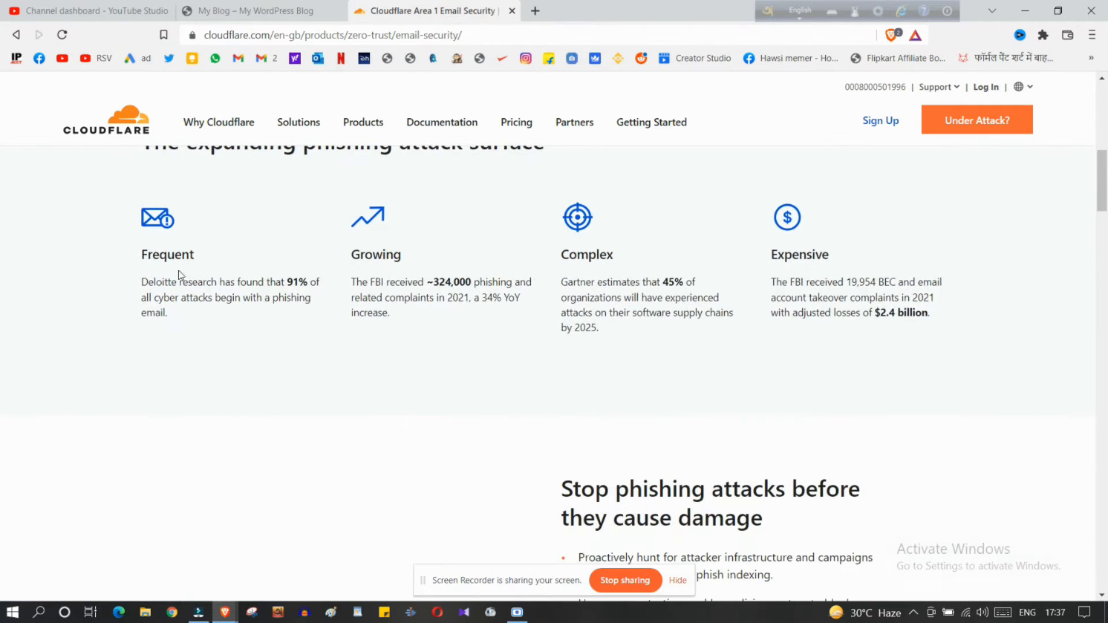
scroll(555, 334, "down", 3)
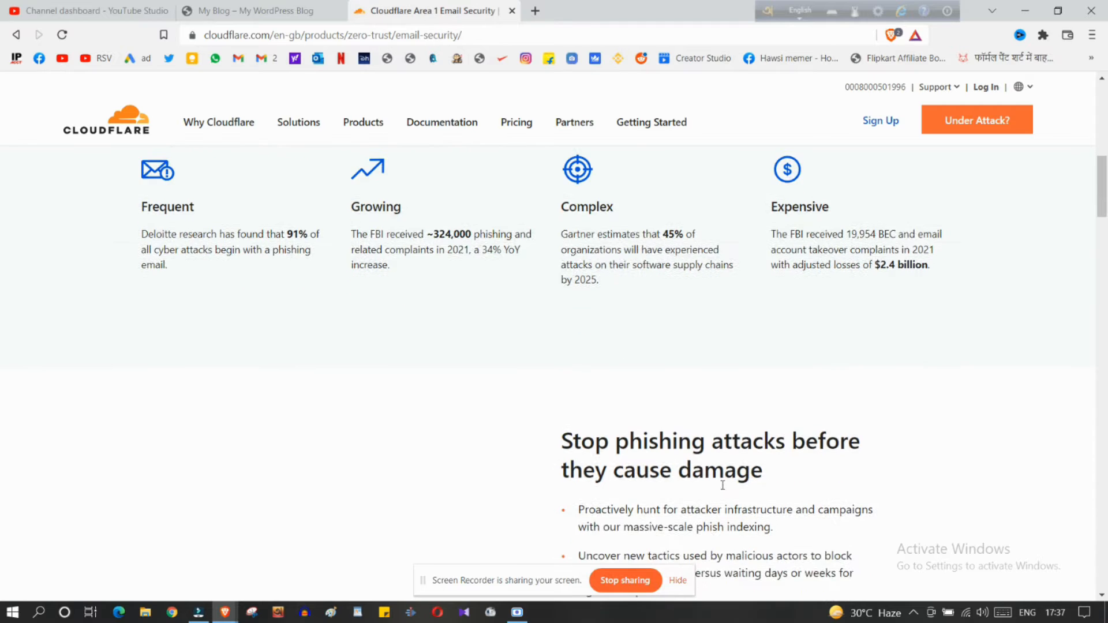
left_click(687, 581)
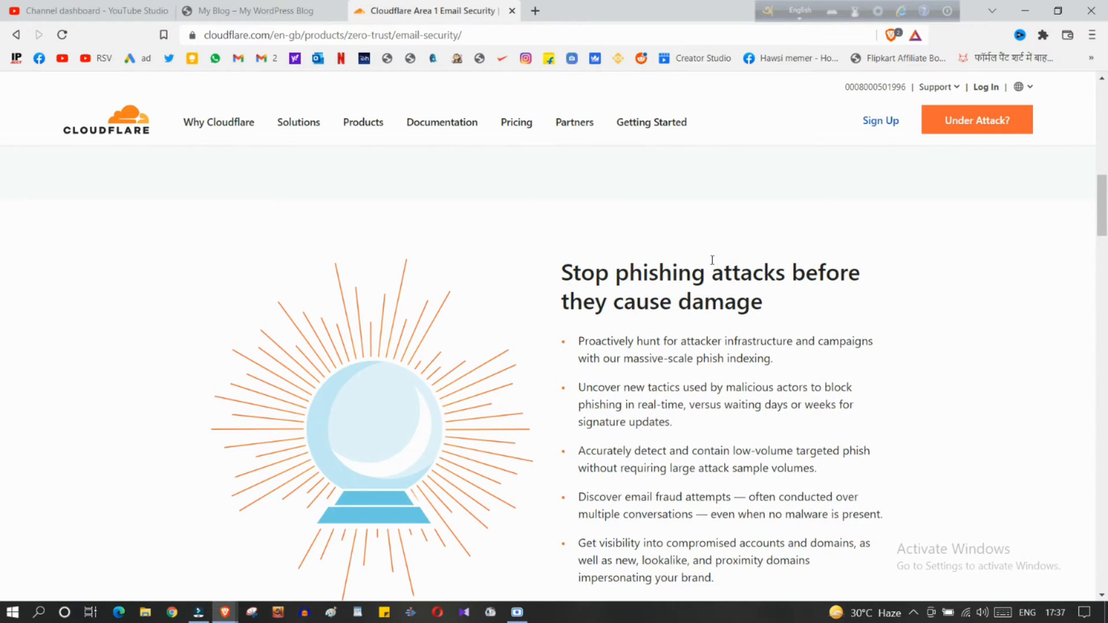
scroll(797, 321, "up", 2)
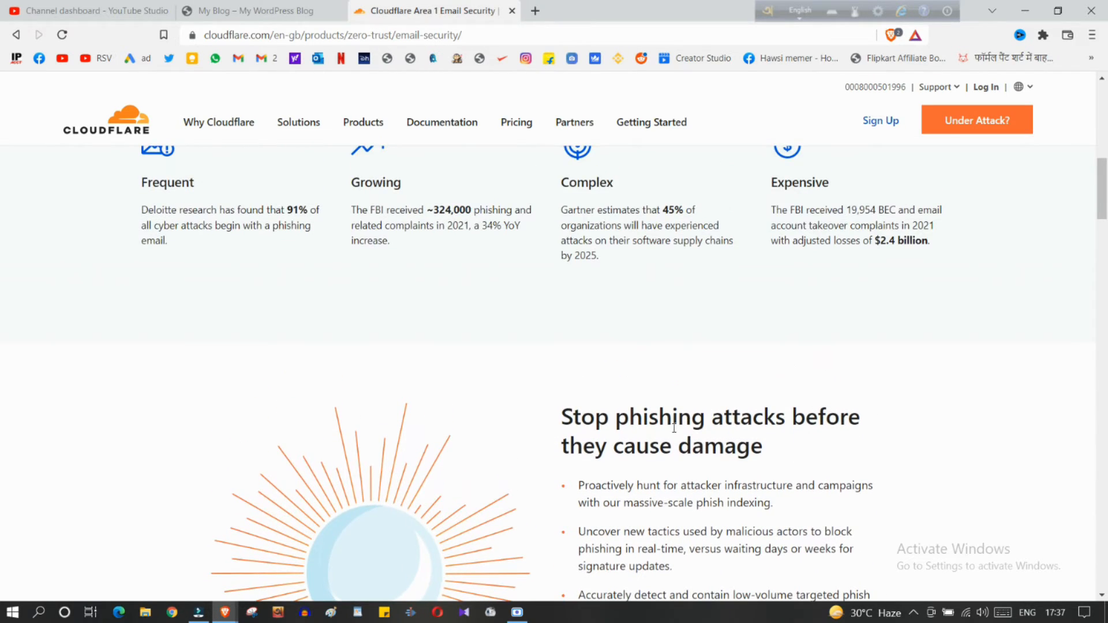
scroll(673, 428, "up", 9)
Open the What Is Cloudflare? page and read how Cloudflare can be used
left_click(215, 131)
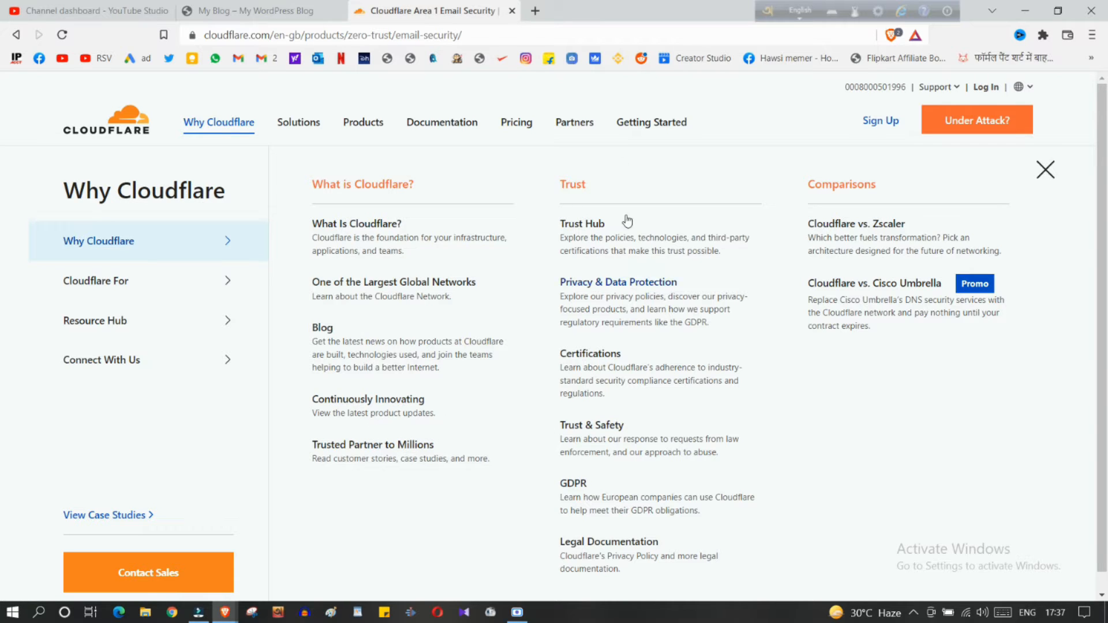
left_click(349, 235)
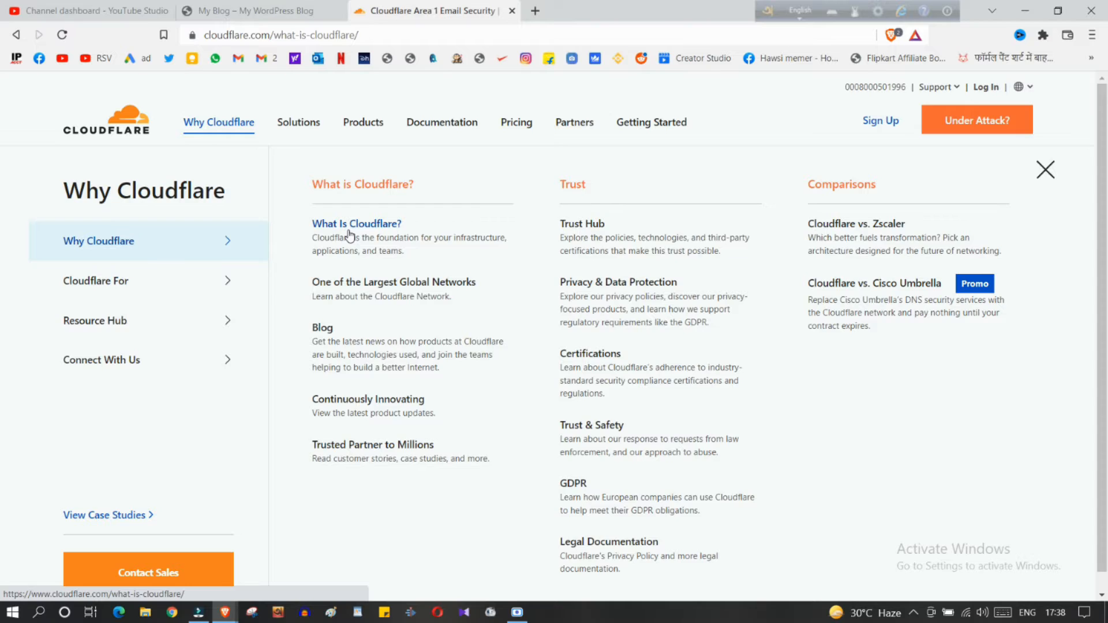
scroll(373, 314, "down", 3)
scroll(364, 315, "down", 3)
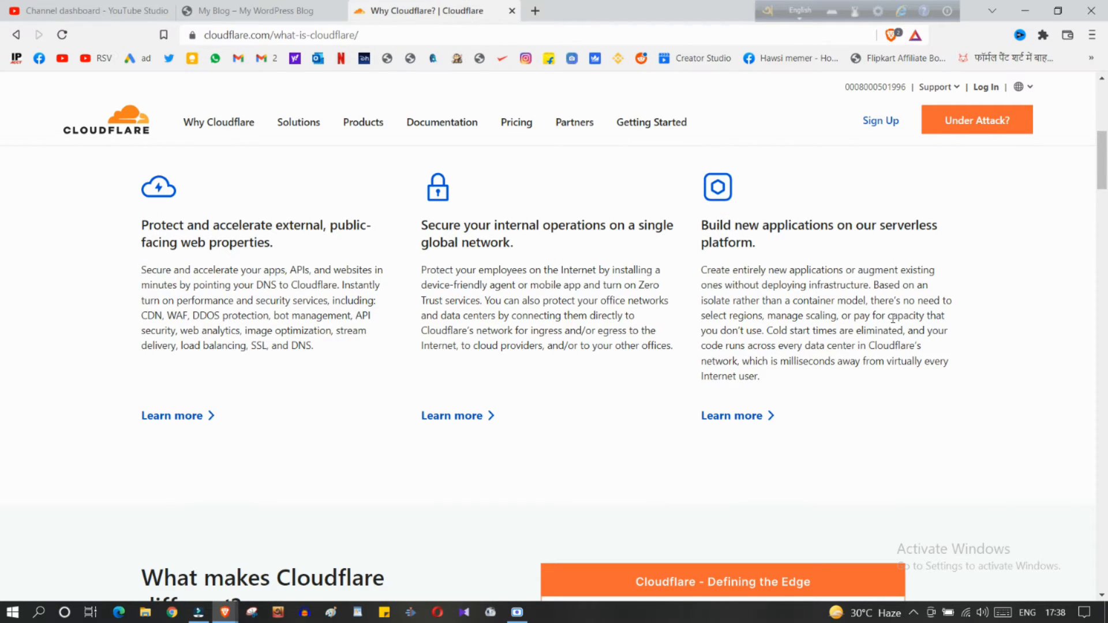
scroll(893, 317, "down", 2)
scroll(896, 309, "up", 7)
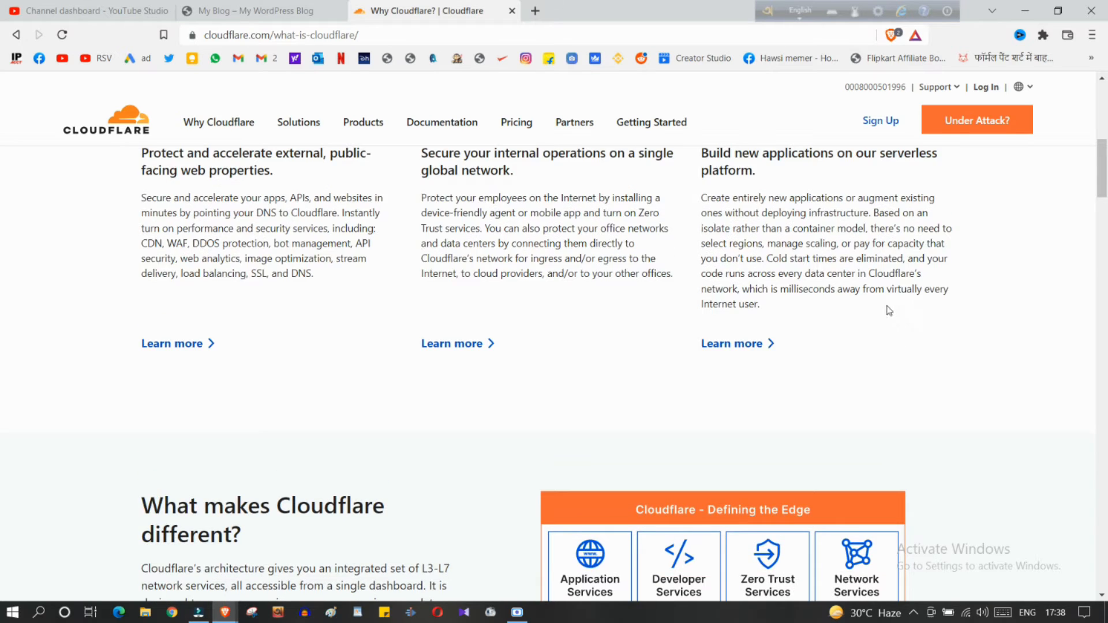
scroll(686, 313, "up", 2)
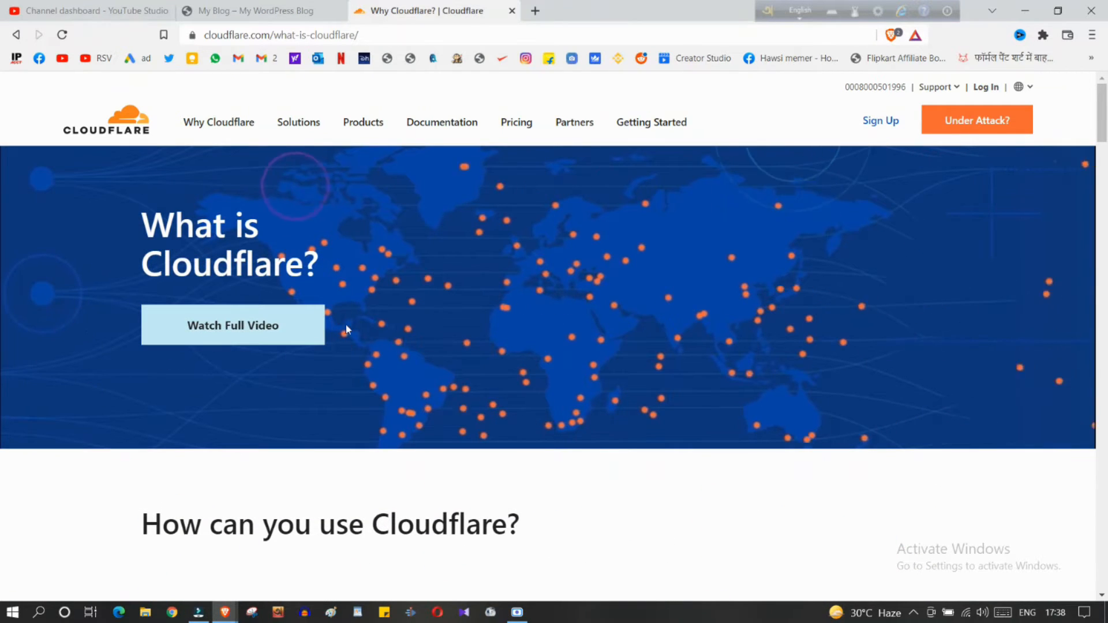
Browse the Cloudflare For, Resource Hub and Connect With Us sections under Why Cloudflare
left_click(226, 128)
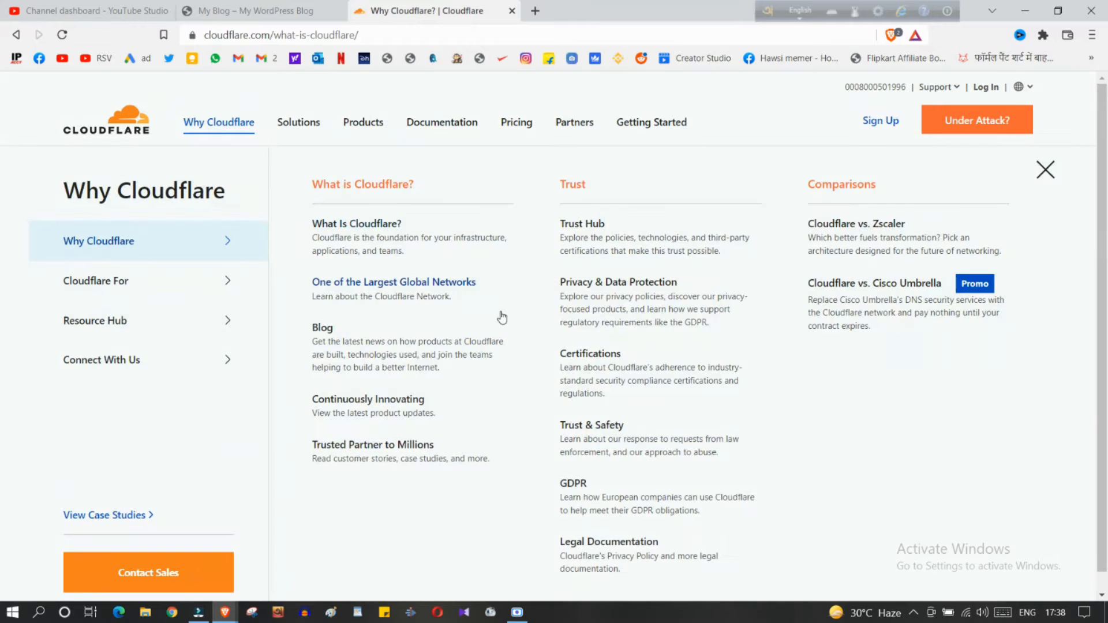
left_click(163, 286)
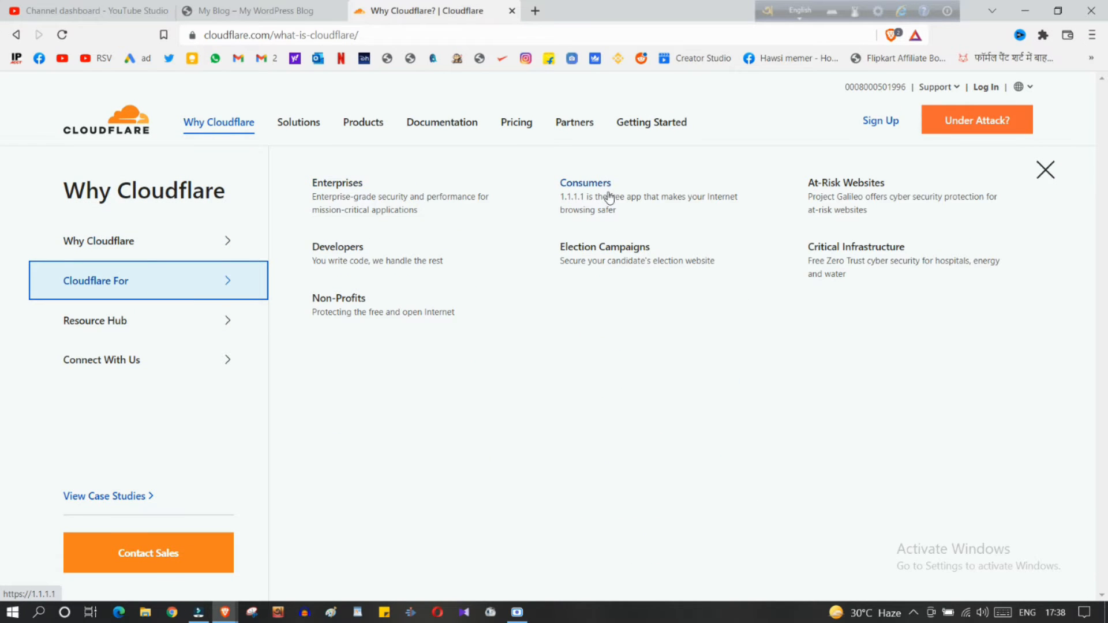
left_click(138, 324)
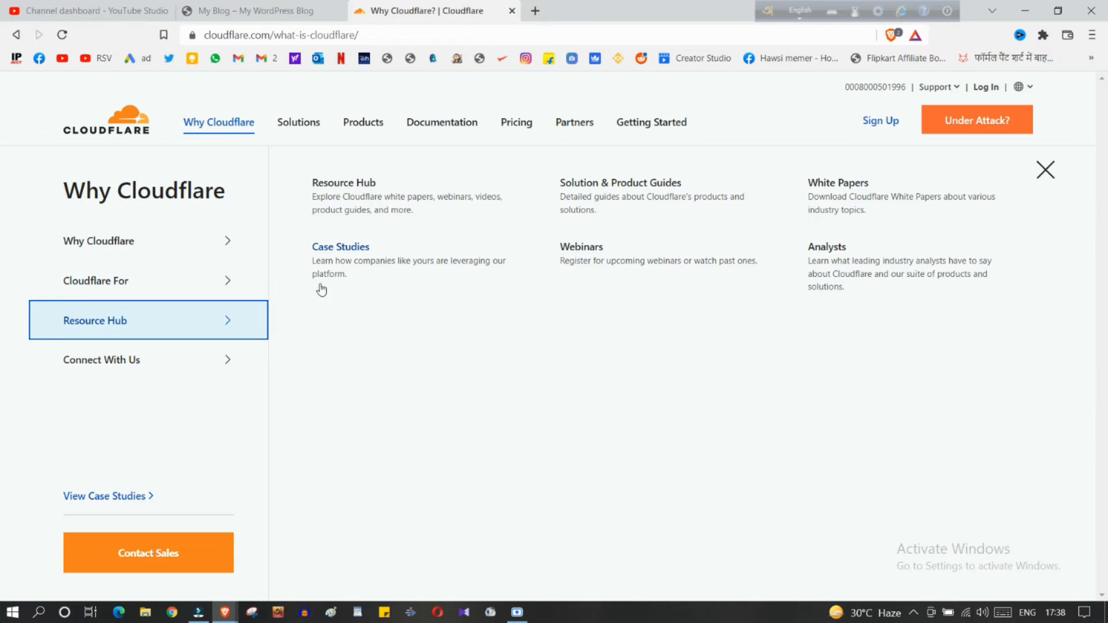
left_click(149, 369)
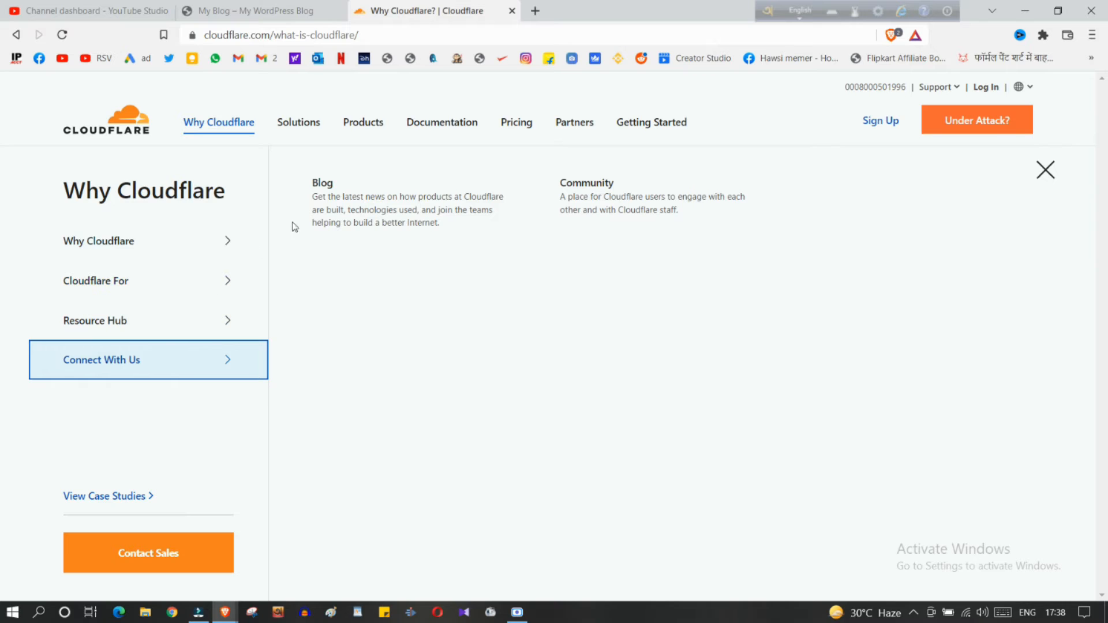
left_click(144, 288)
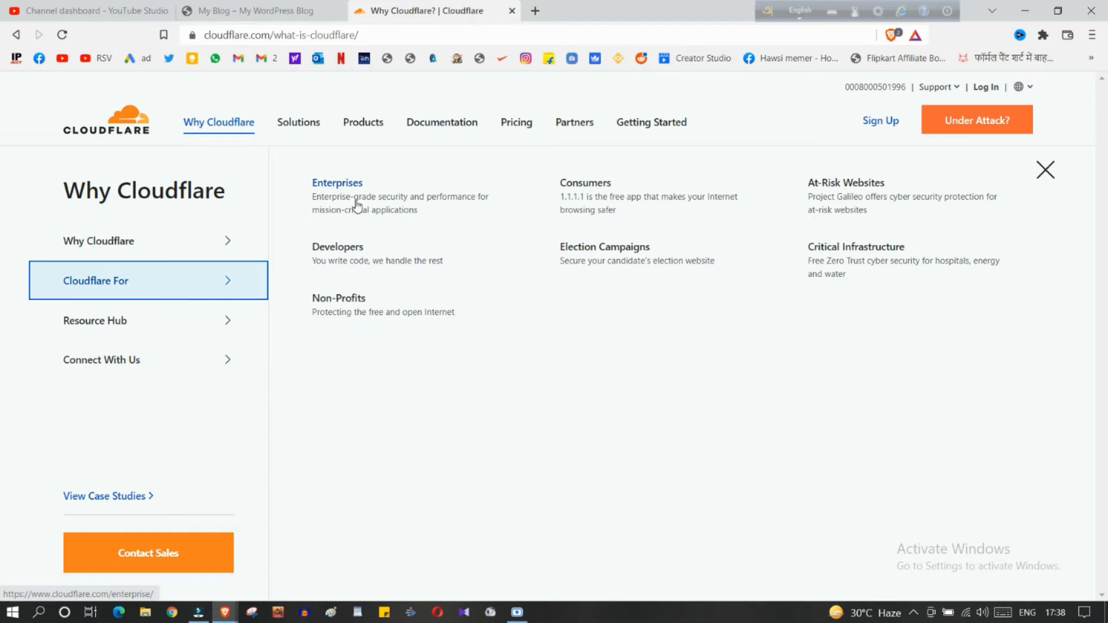
Open the Cloudflare Blog from the Why Cloudflare section, skim its recent posts, and close it
mouse_move(248, 241)
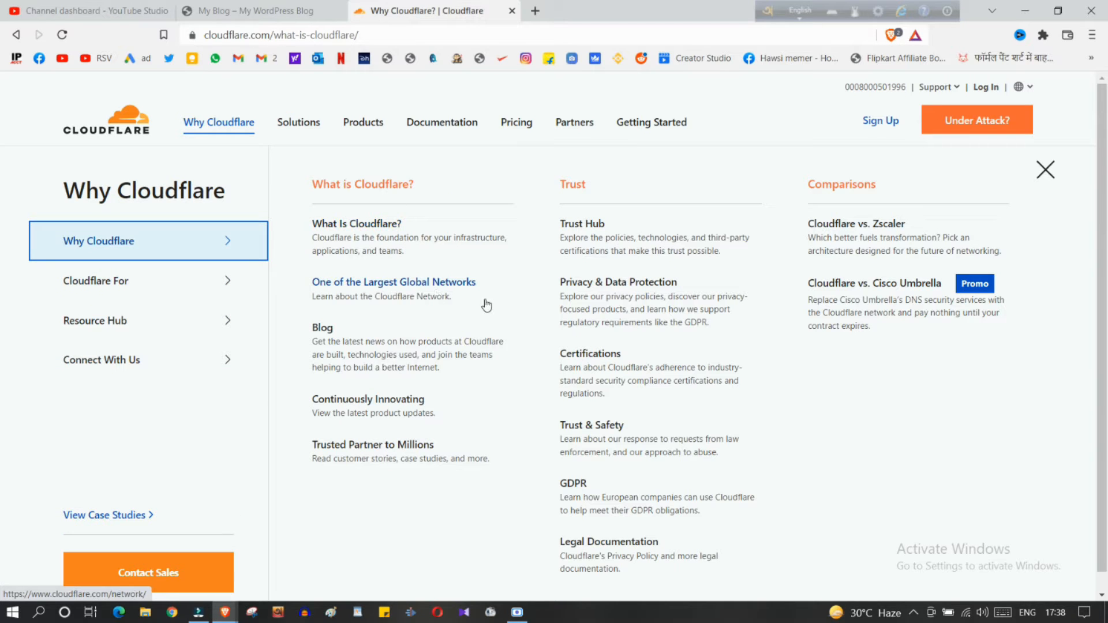
left_click(350, 349)
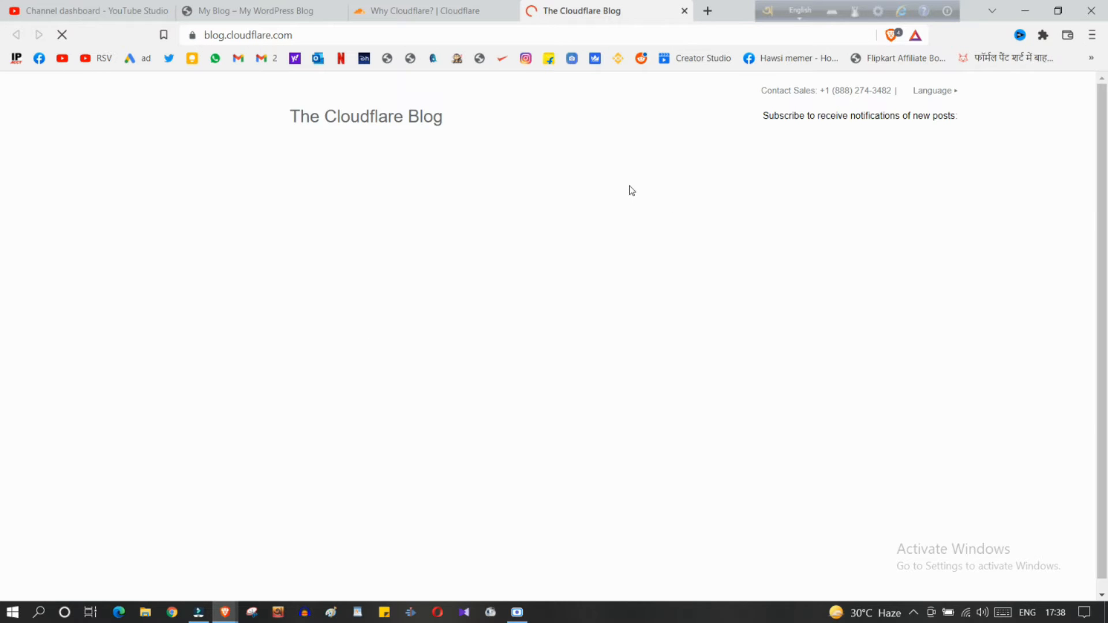
scroll(613, 237, "down", 5)
scroll(517, 298, "down", 5)
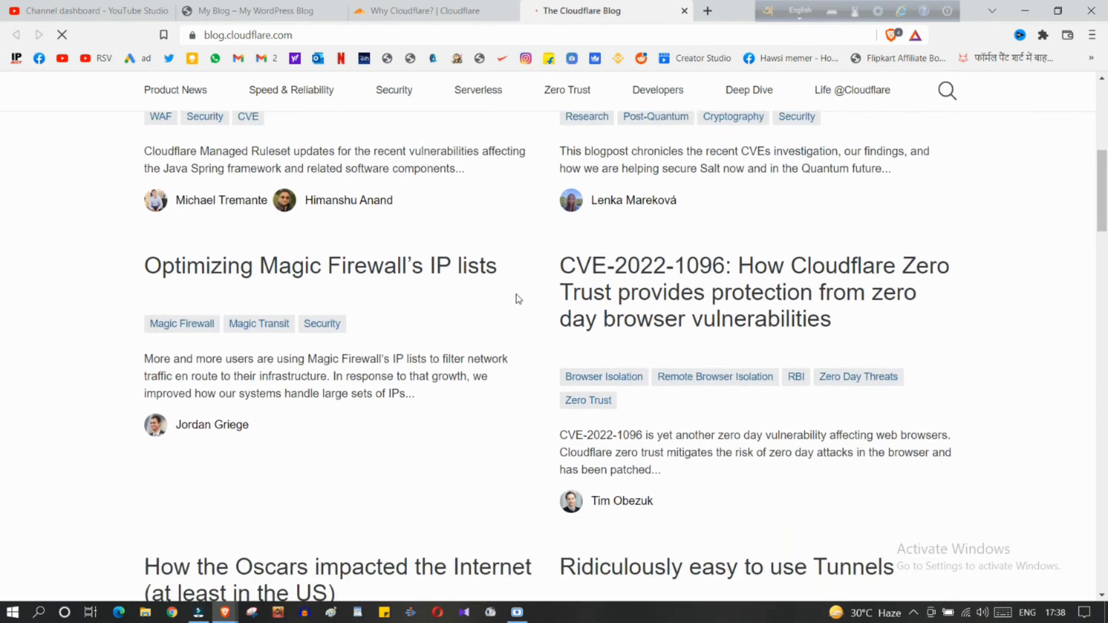
scroll(558, 250, "up", 10)
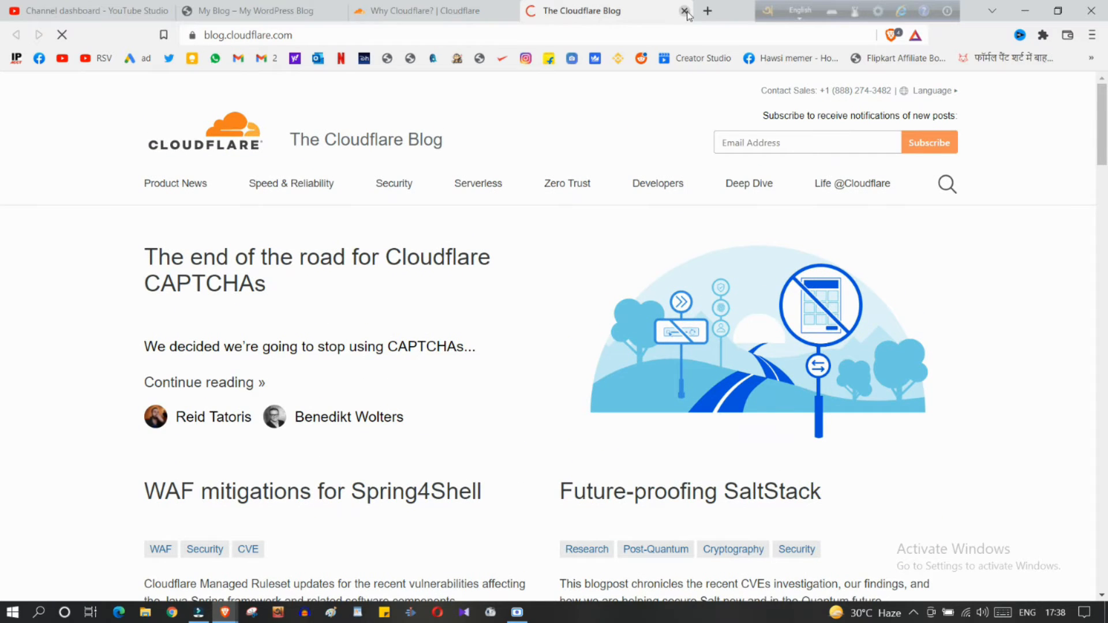
left_click(685, 11)
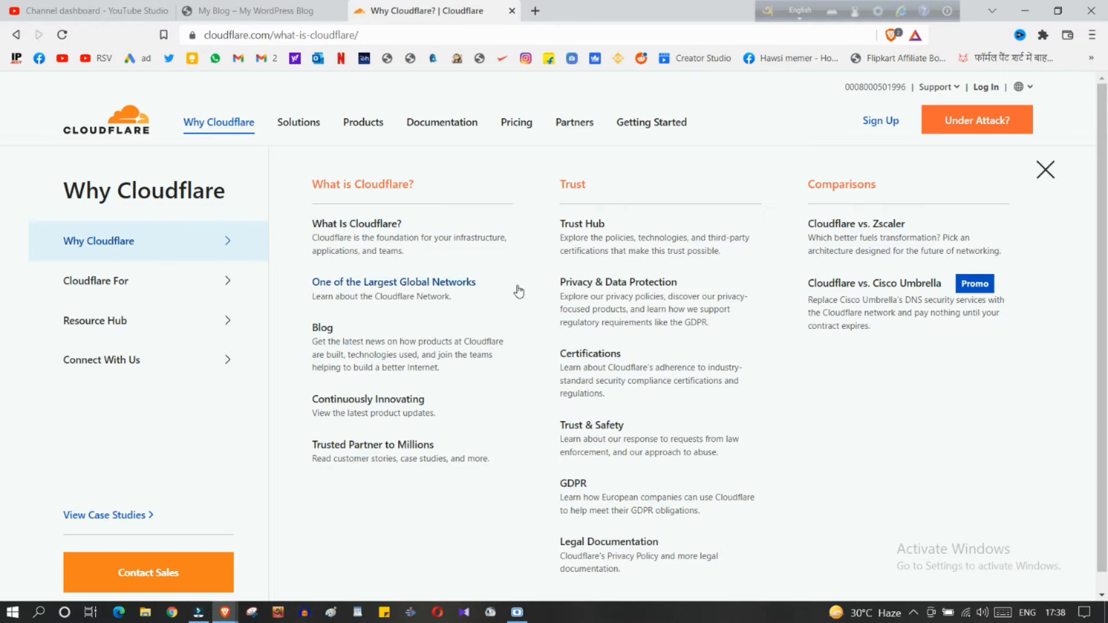
View the Election Campaigns page under Cloudflare For, then return to the What is Cloudflare? page
left_click(181, 286)
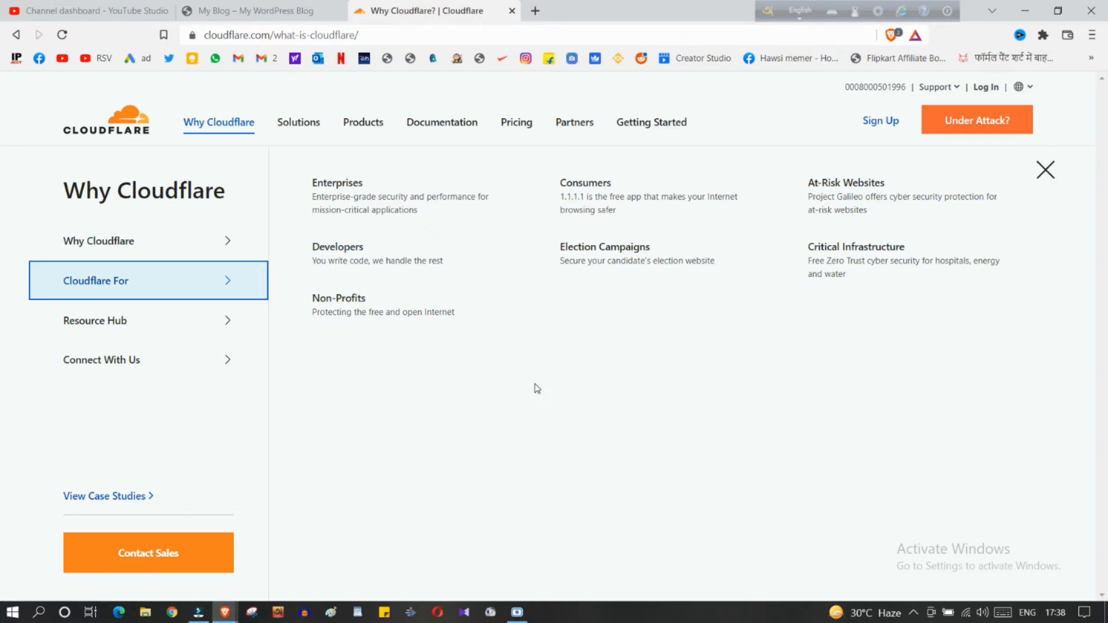
left_click(642, 271)
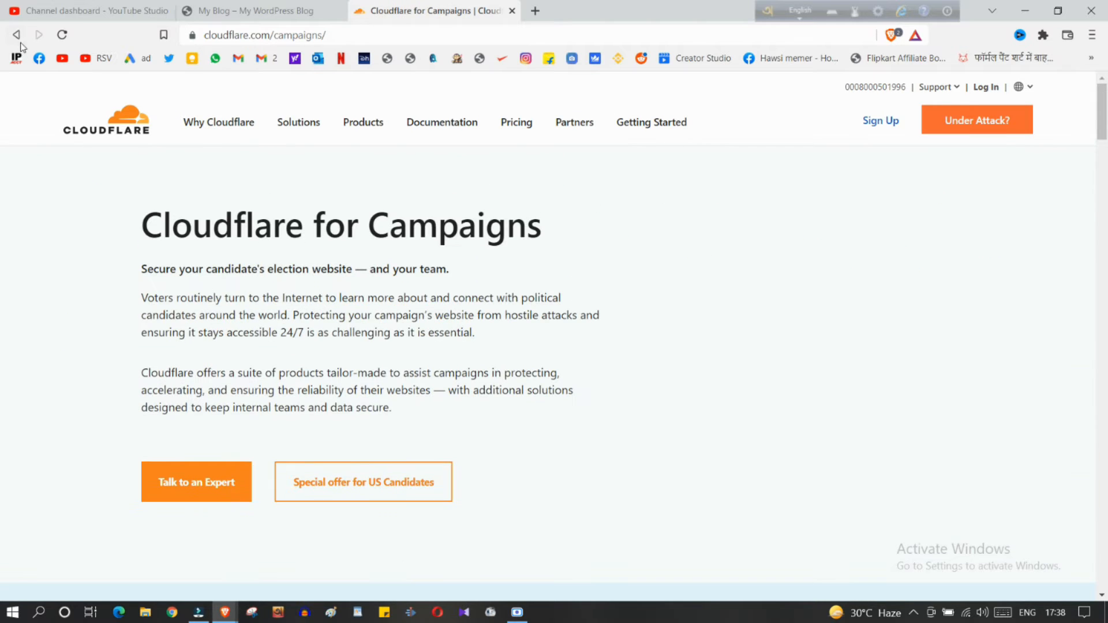
left_click(16, 35)
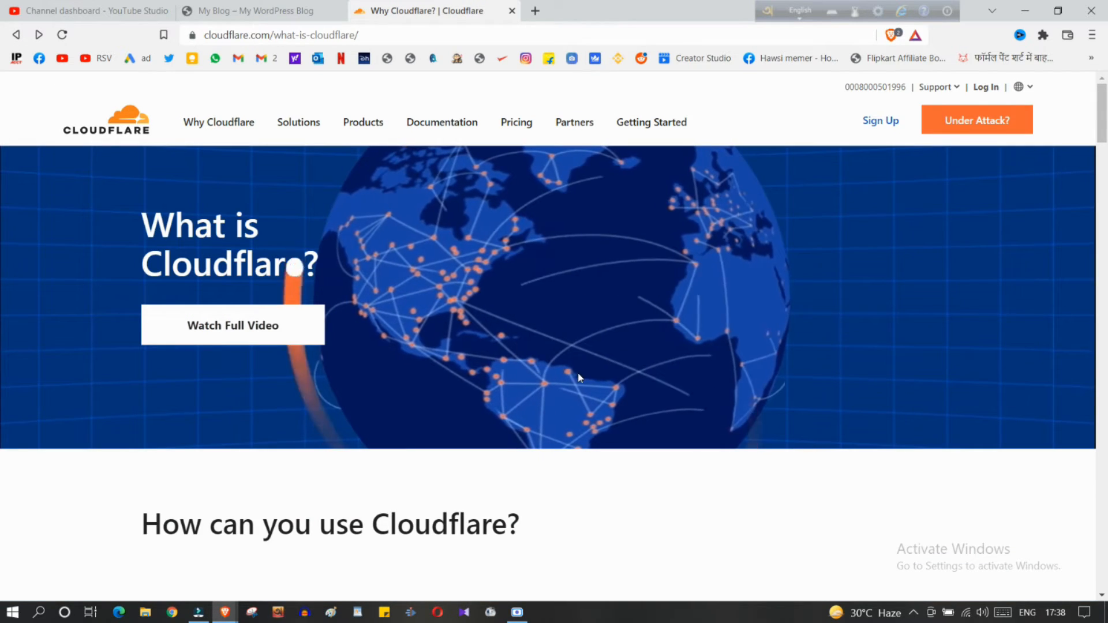
Review the Solutions offerings, including the By Industry and Public Interest categories
left_click(309, 128)
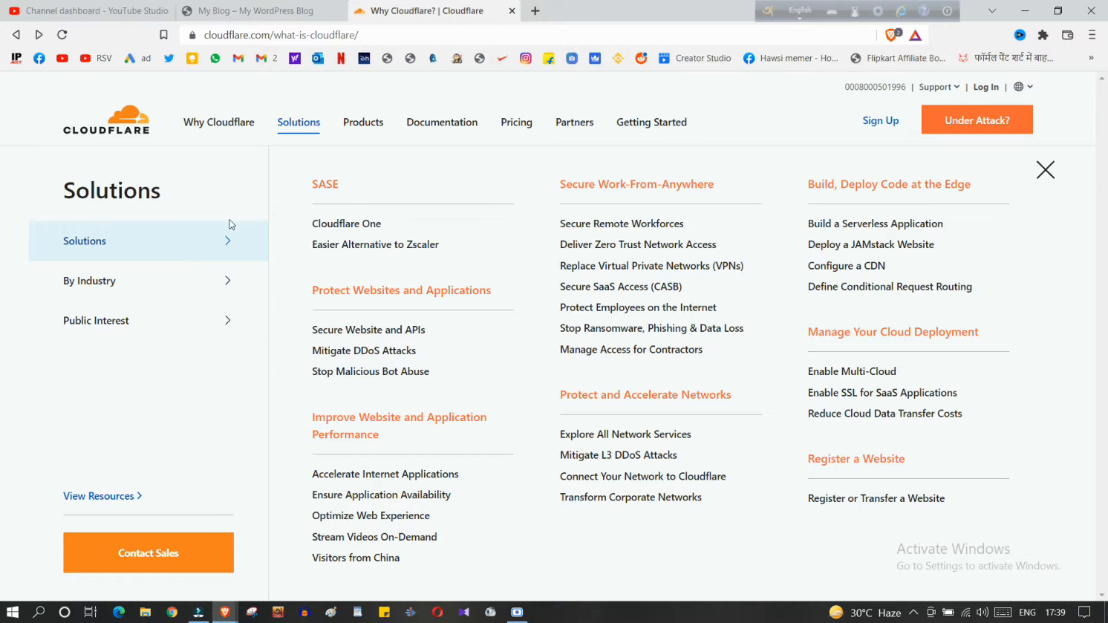
left_click(151, 281)
left_click(170, 330)
Examine the Cloudflare Products offerings under SASE, Application Services and Zero Trust Services
left_click(375, 128)
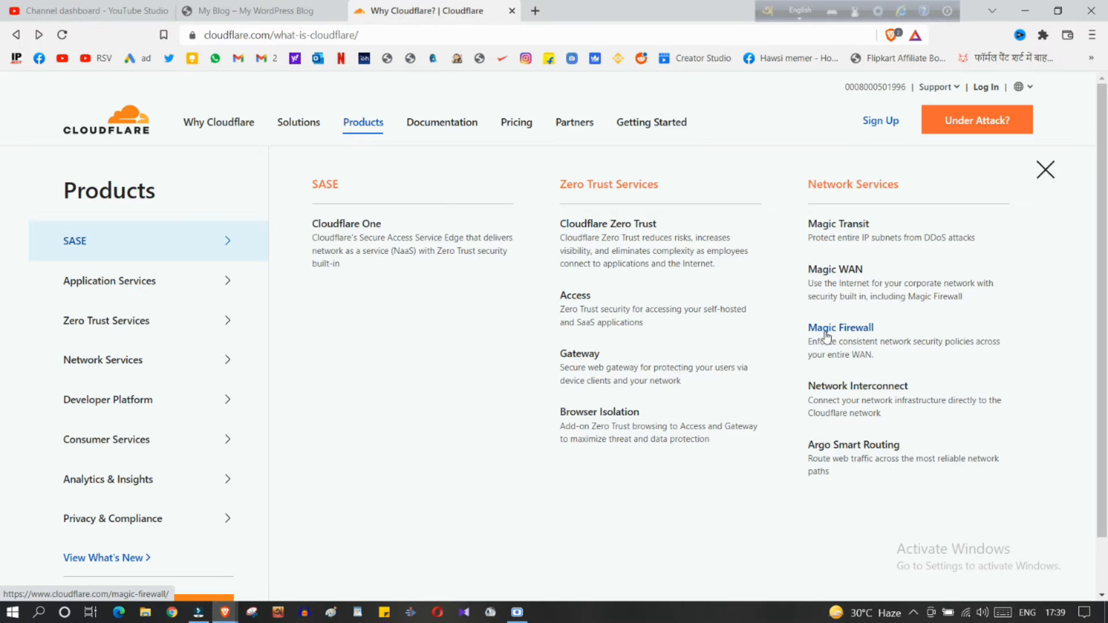
left_click(179, 280)
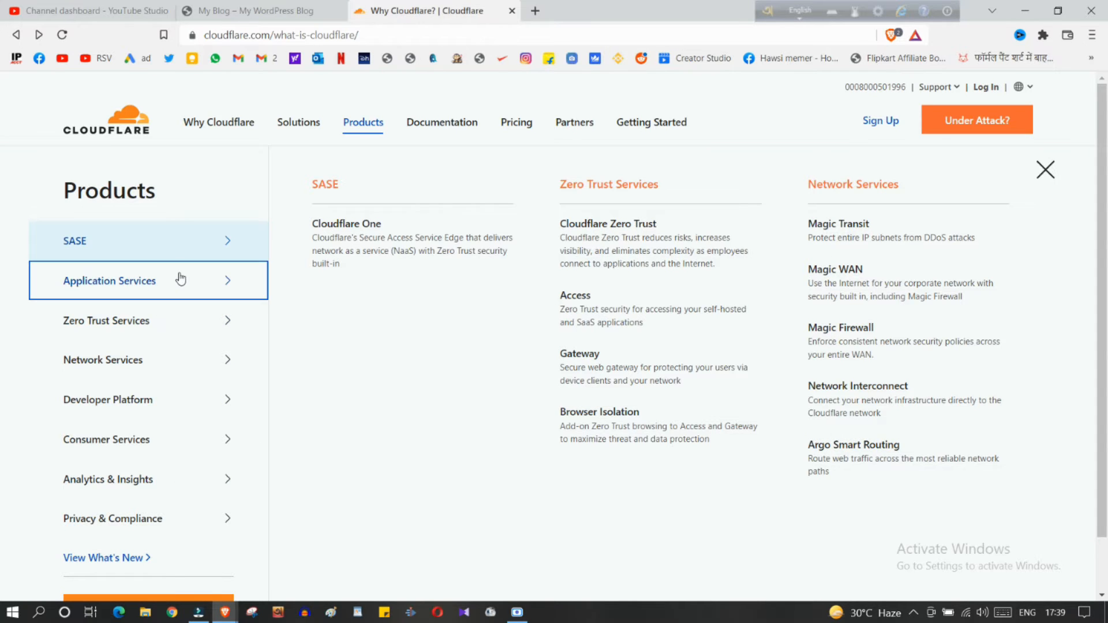
left_click_drag(302, 202, 739, 519)
scroll(826, 450, "up", 1)
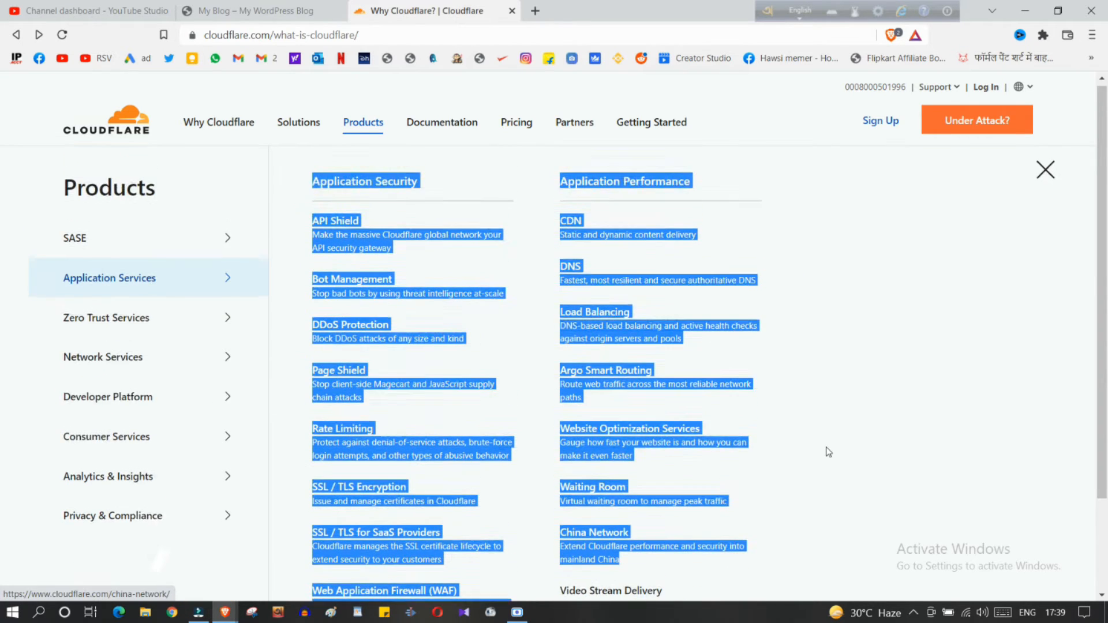
scroll(827, 448, "down", 1)
scroll(828, 447, "up", 1)
left_click(925, 371)
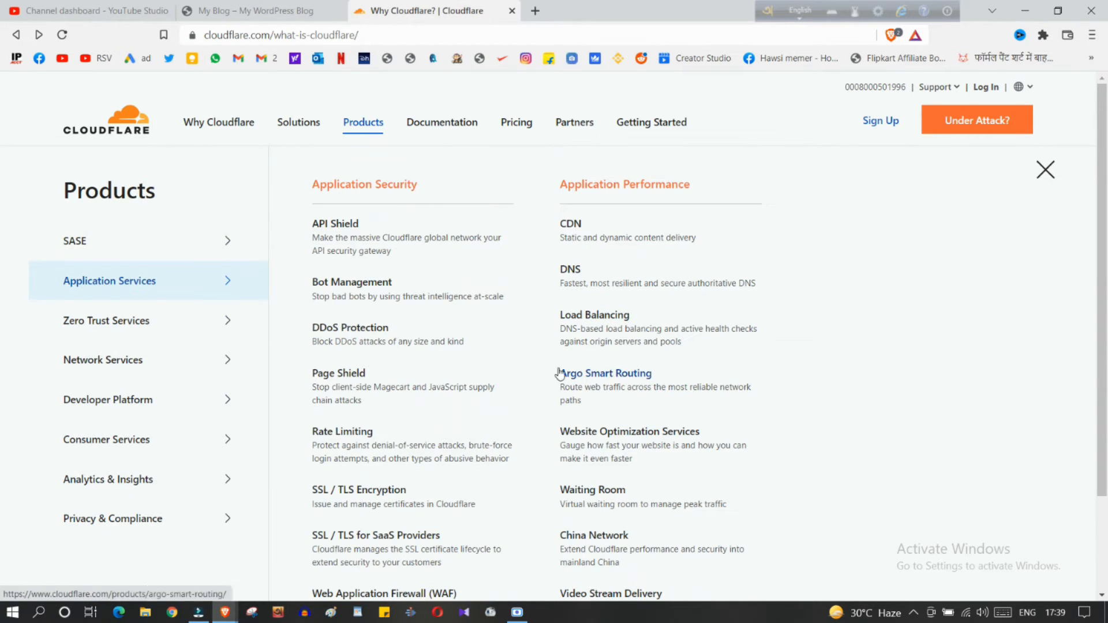
left_click(171, 323)
left_click_drag(296, 164, 1035, 317)
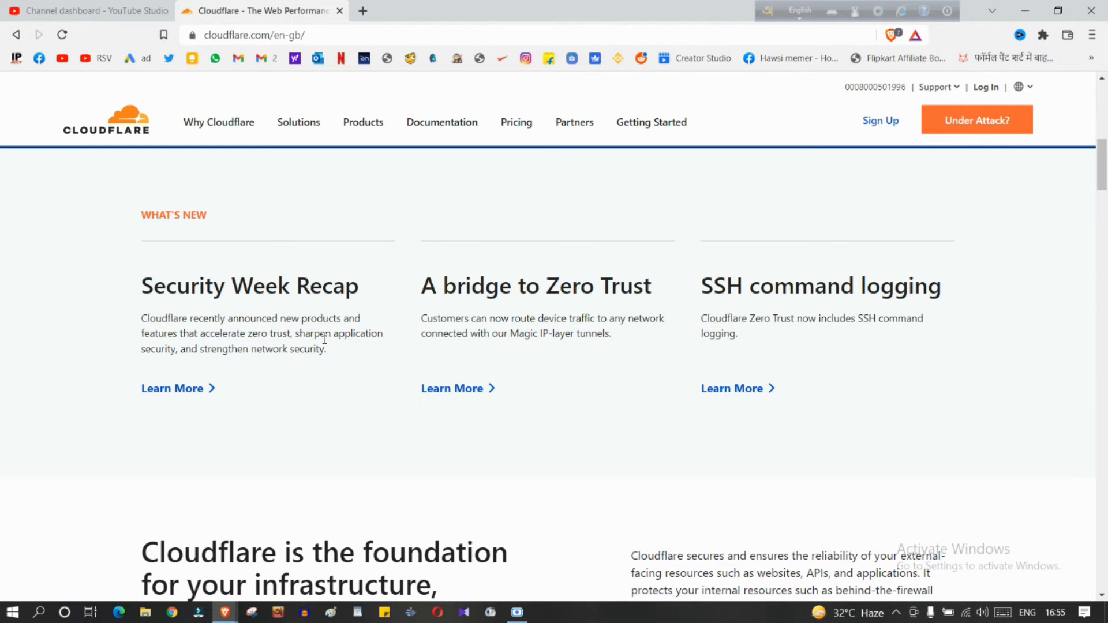
scroll(283, 300, "down", 3)
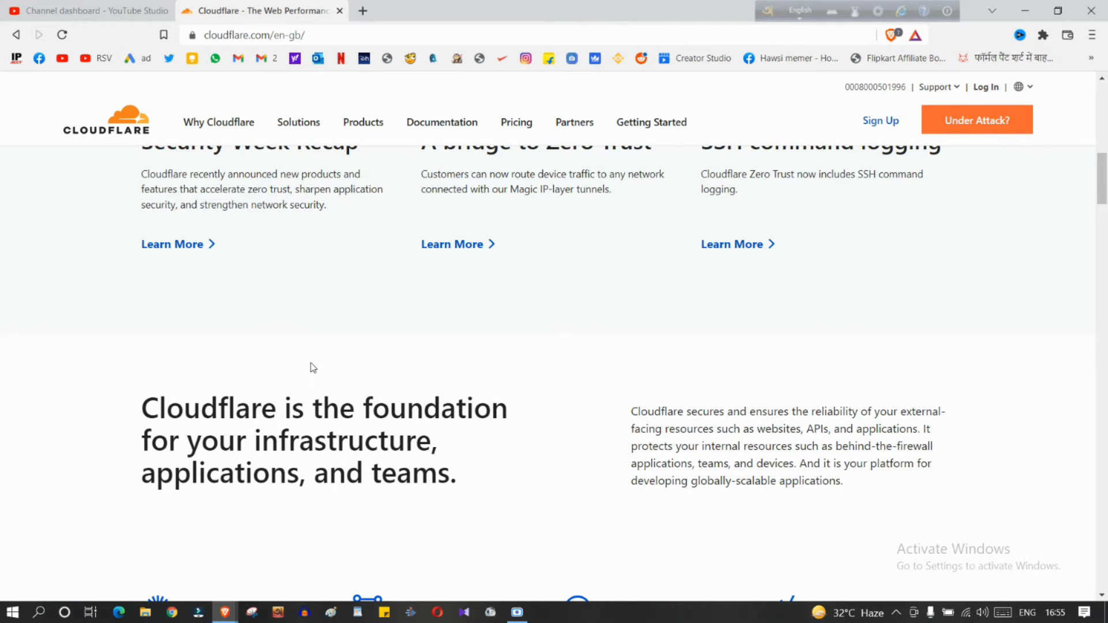
scroll(312, 368, "up", 1)
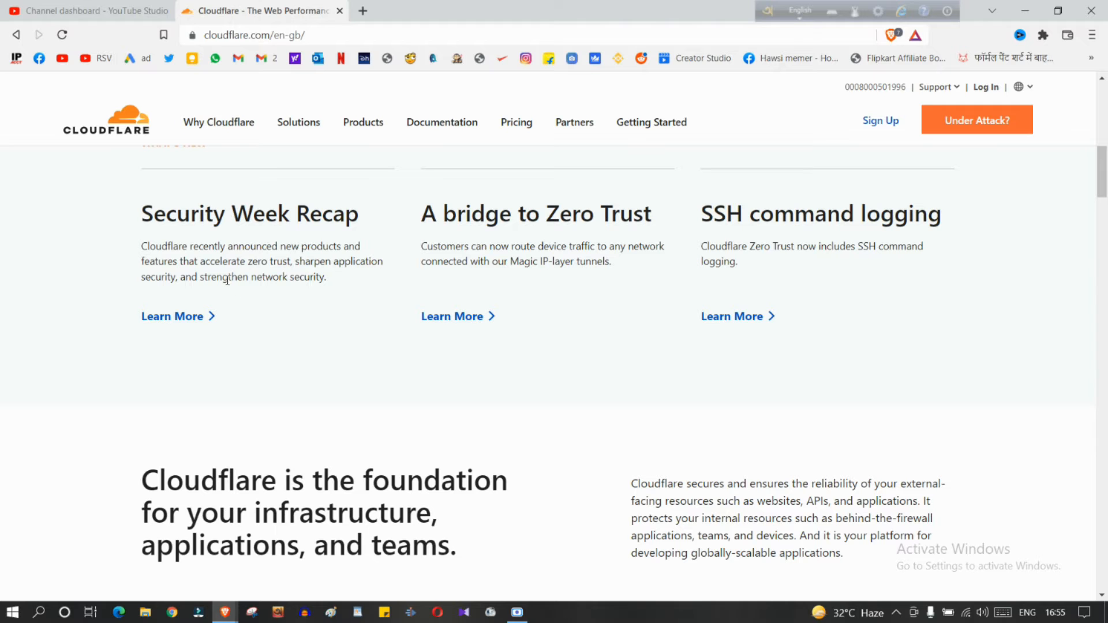
left_click(363, 10)
type("moja")
key("Return")
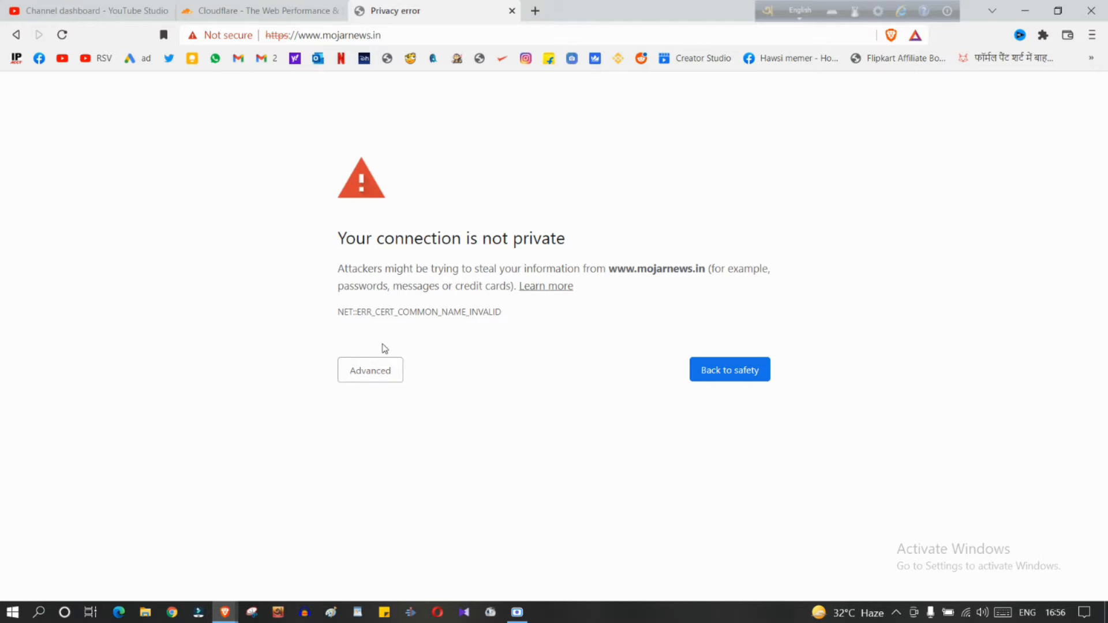
left_click(384, 374)
left_click(394, 482)
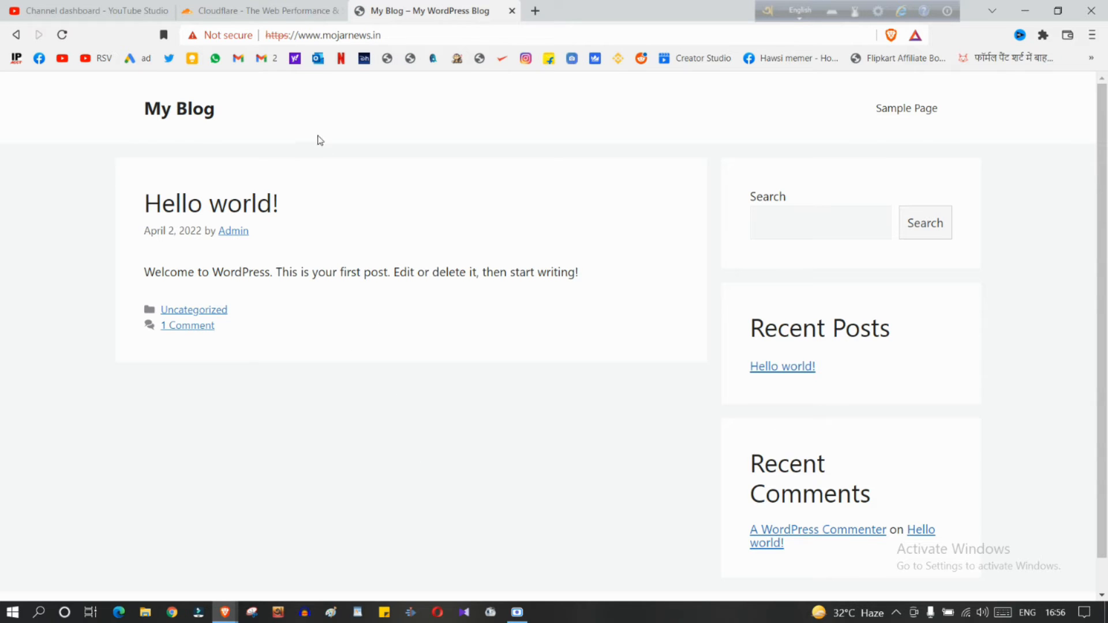
Check the address of mojarnews.in, then return to the Cloudflare site and view its Pricing plans for Application Services
left_click(275, 36)
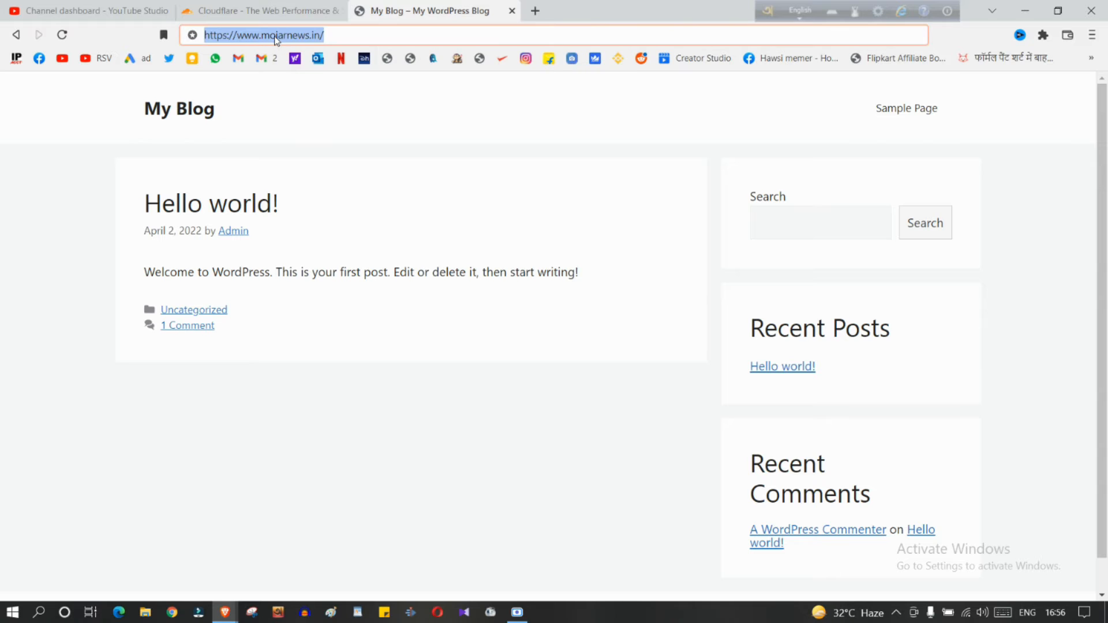
left_click(349, 161)
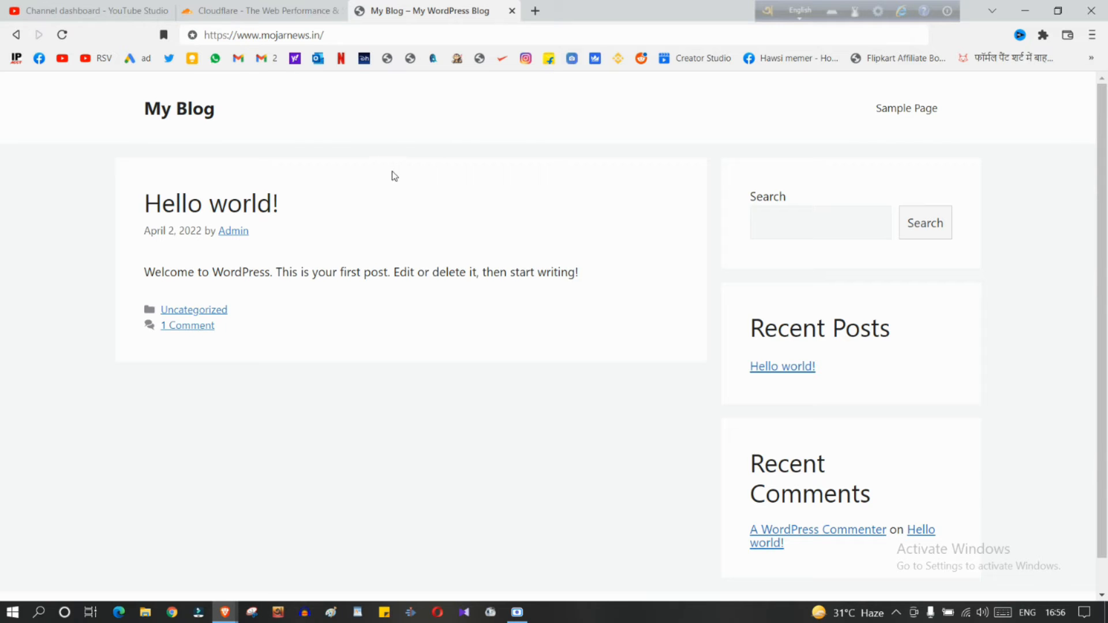
left_click(295, 10)
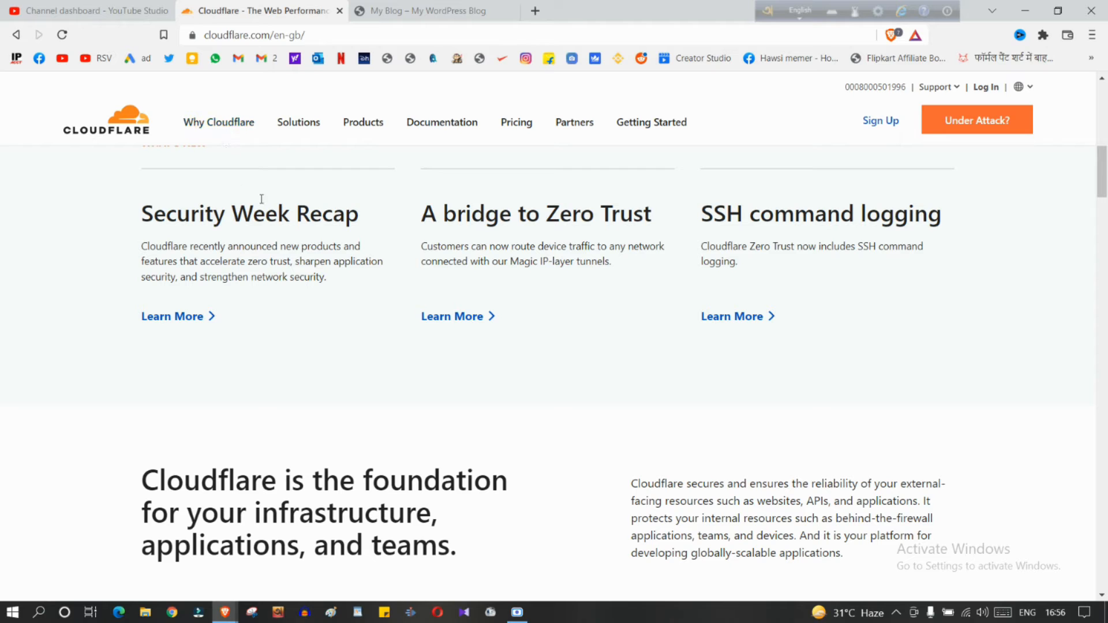
scroll(225, 162, "up", 3)
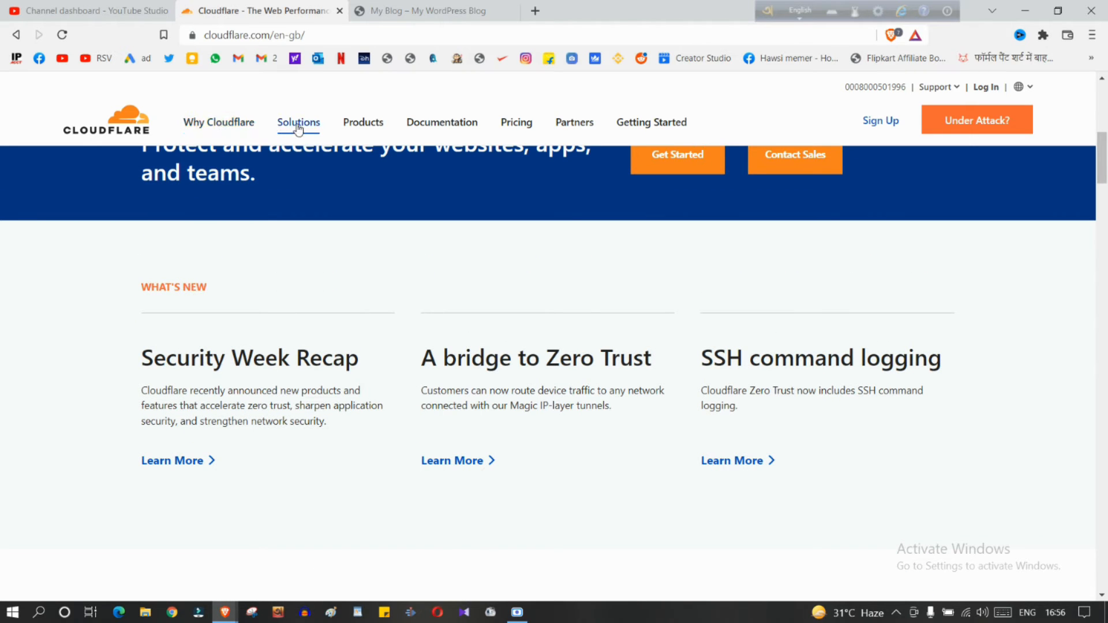
left_click(511, 128)
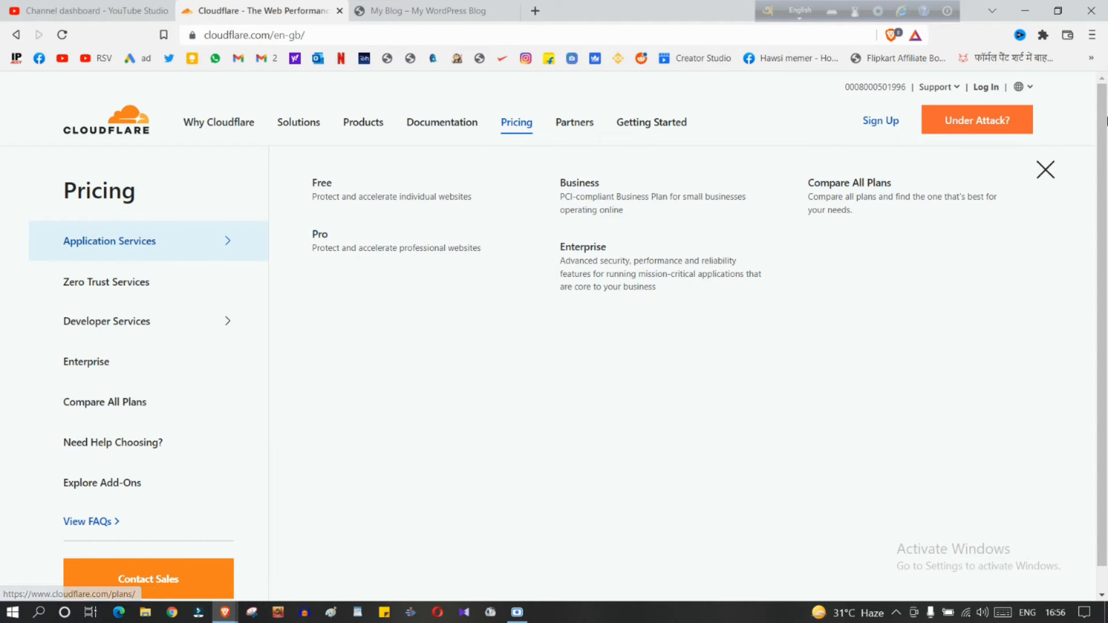
left_click(1044, 169)
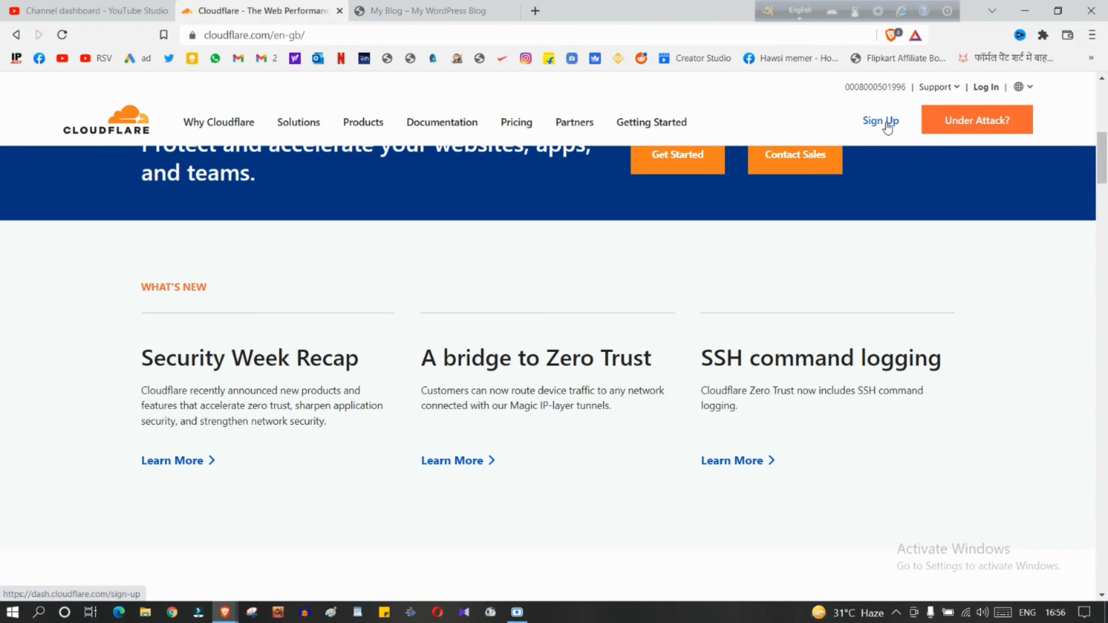
Go from Cloudflare's sign-up page to the login page and log in with the saved account e-mail and password
left_click(882, 121)
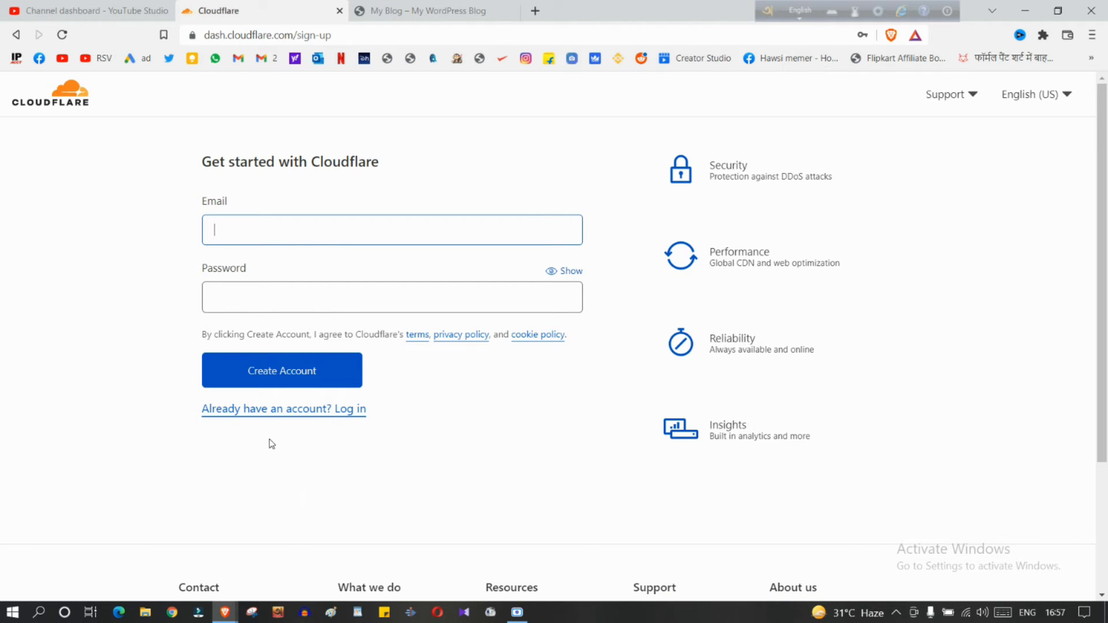
left_click(321, 411)
left_click(354, 427)
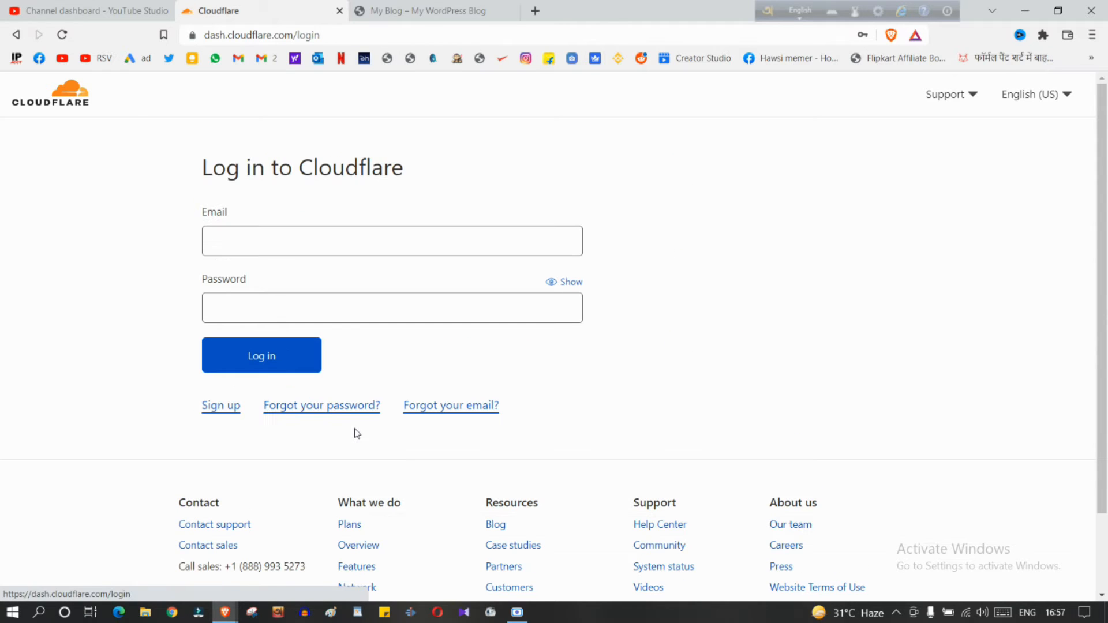
left_click(284, 250)
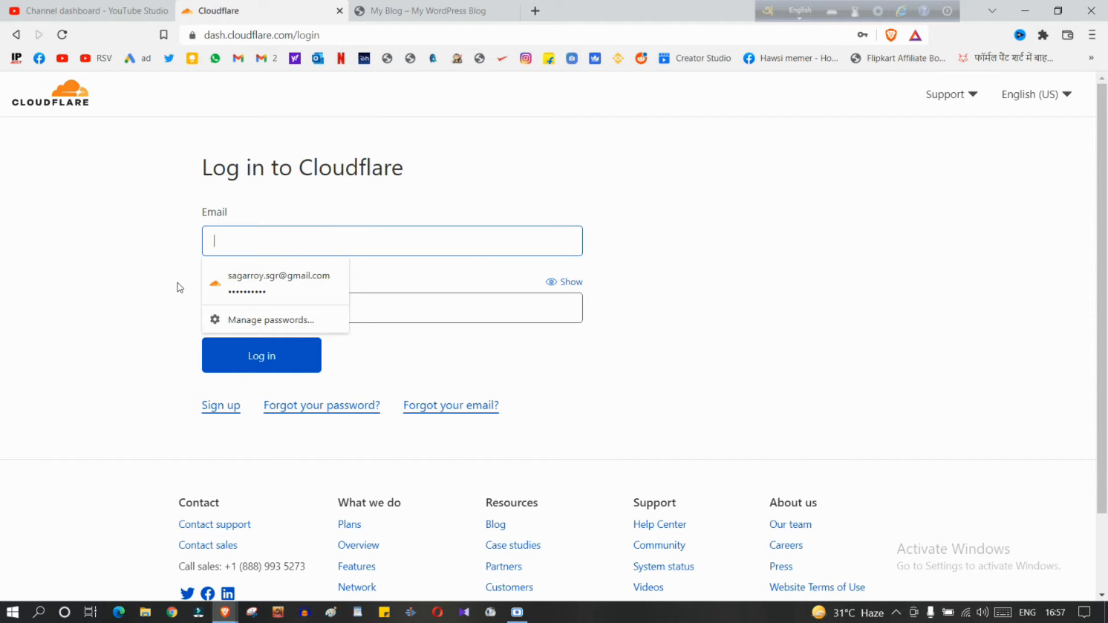
left_click(248, 283)
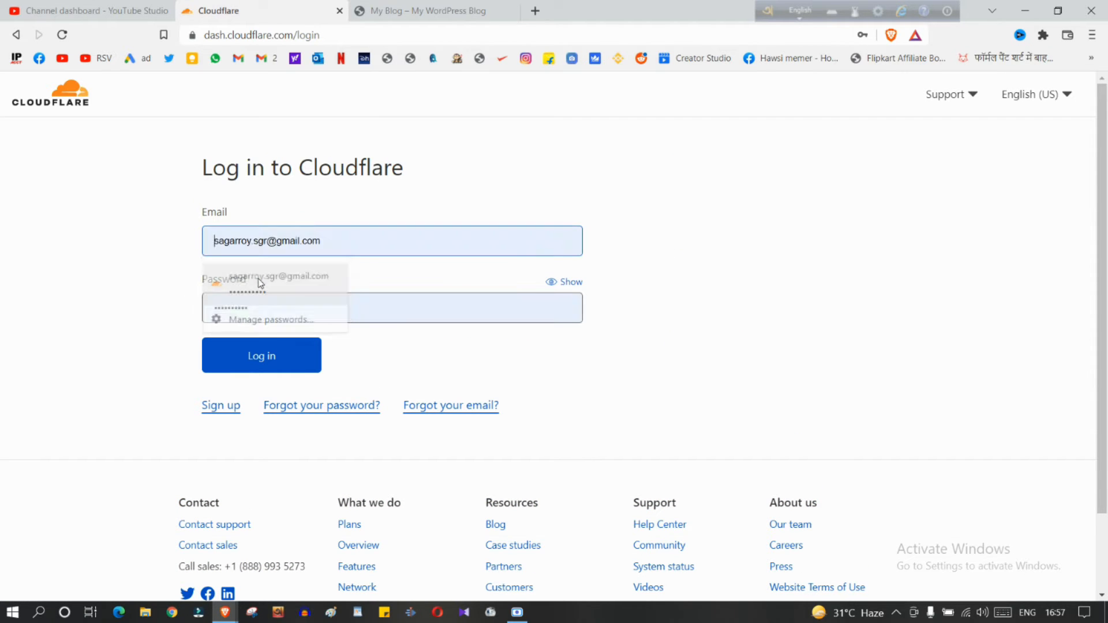
left_click(261, 367)
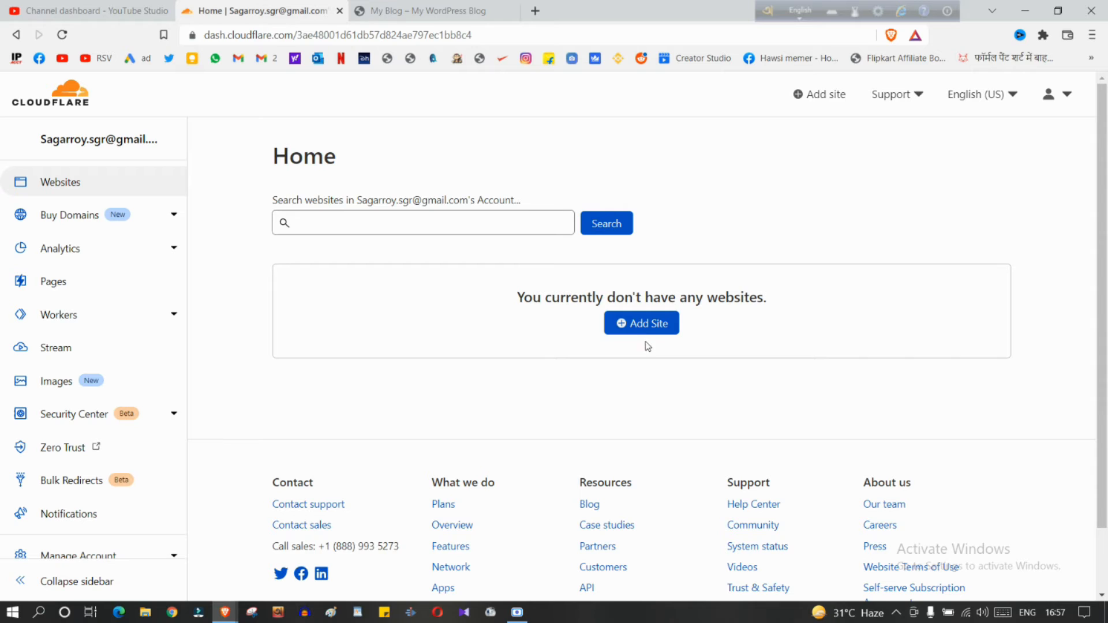
Add the site mojarnews.in to the Cloudflare account
left_click(647, 324)
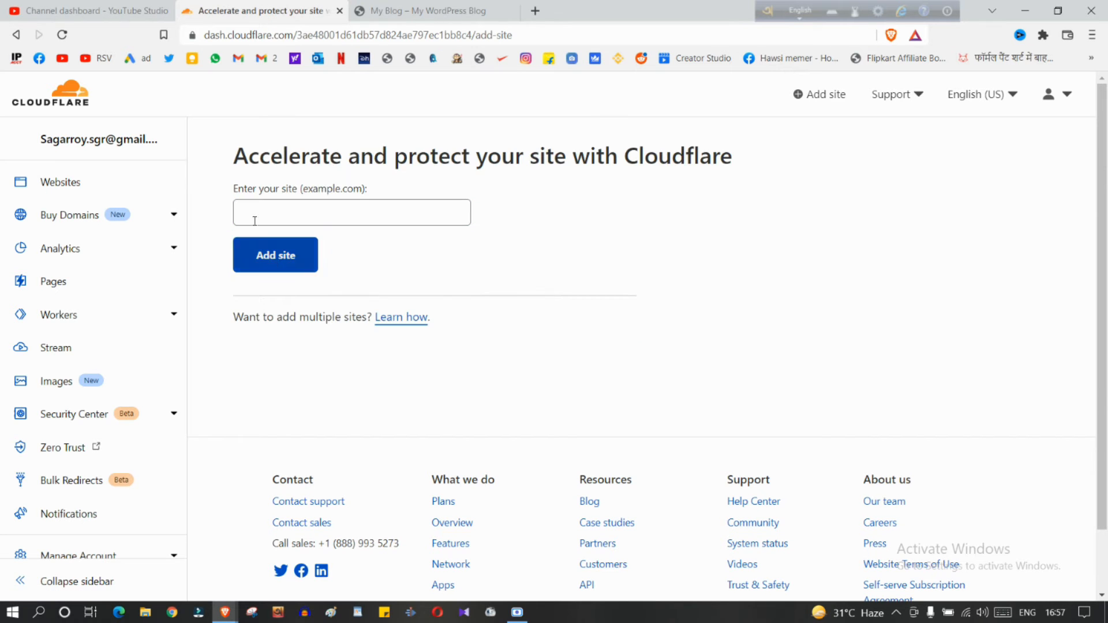
type("mojarnews.in")
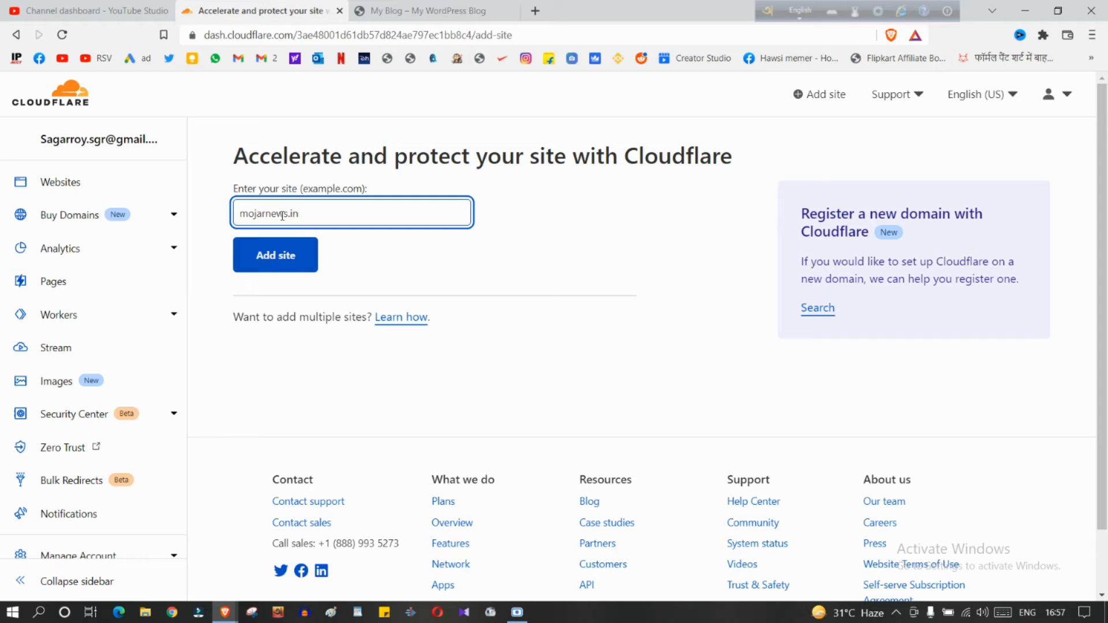
key("Return")
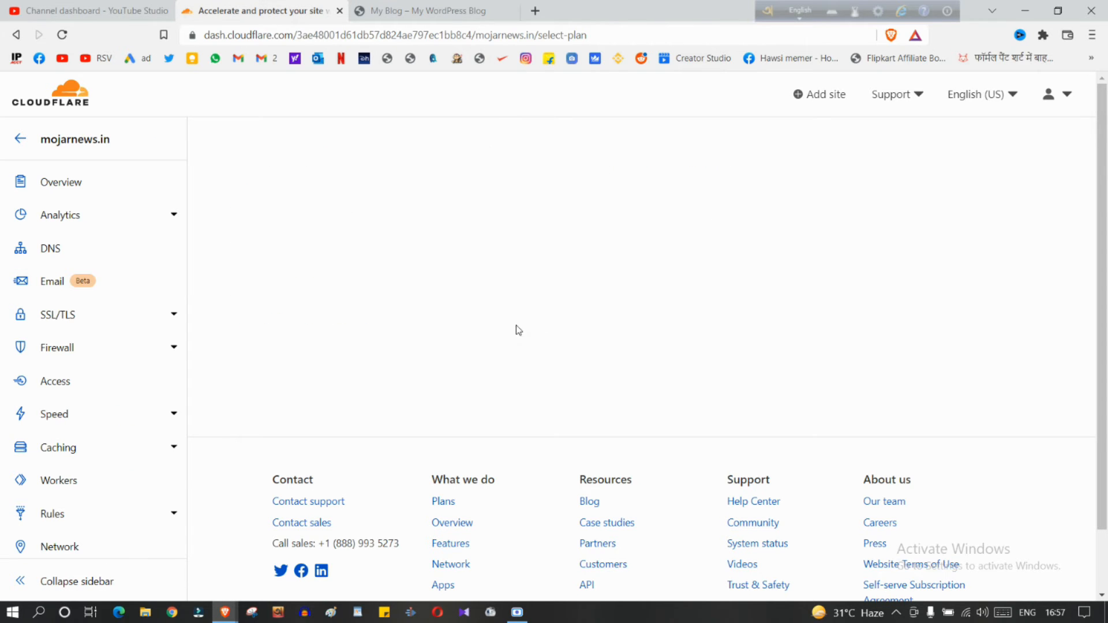
Select the Free $0 plan for mojarnews.in and continue to the DNS records review
scroll(535, 358, "down", 6)
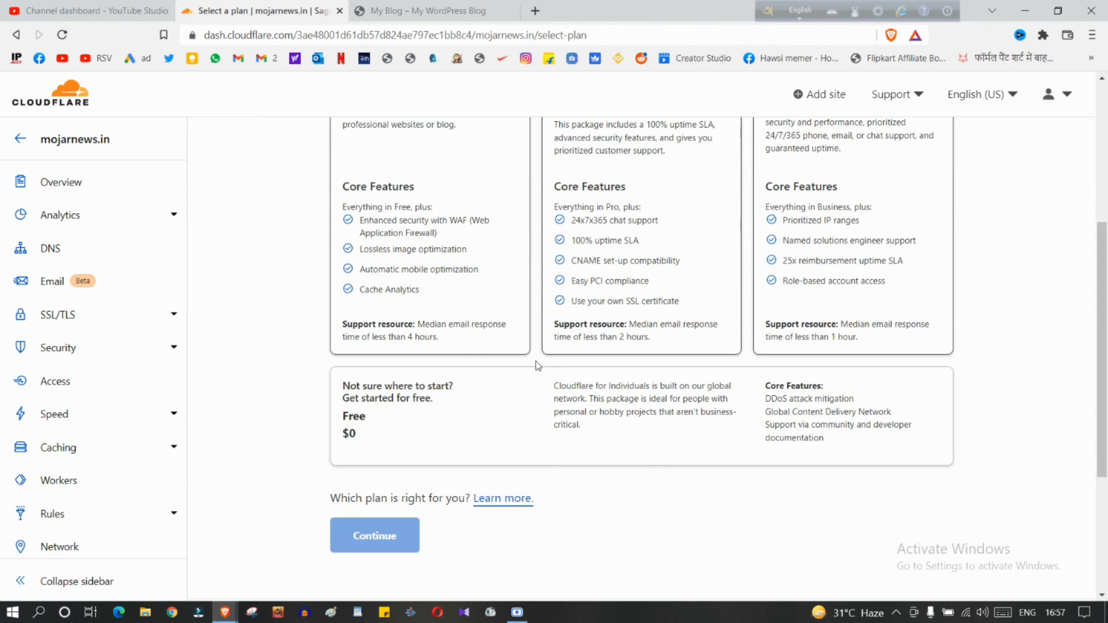
left_click(404, 366)
left_click(379, 467)
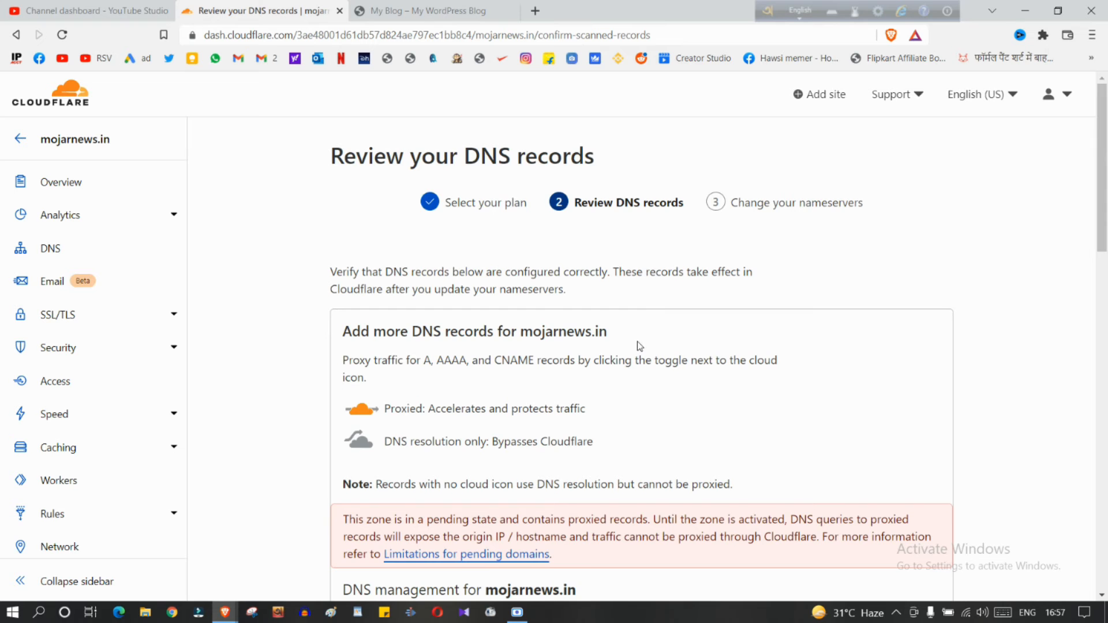
Review the scanned DNS records for mojarnews.in and continue to the nameserver change instructions
scroll(635, 343, "down", 6)
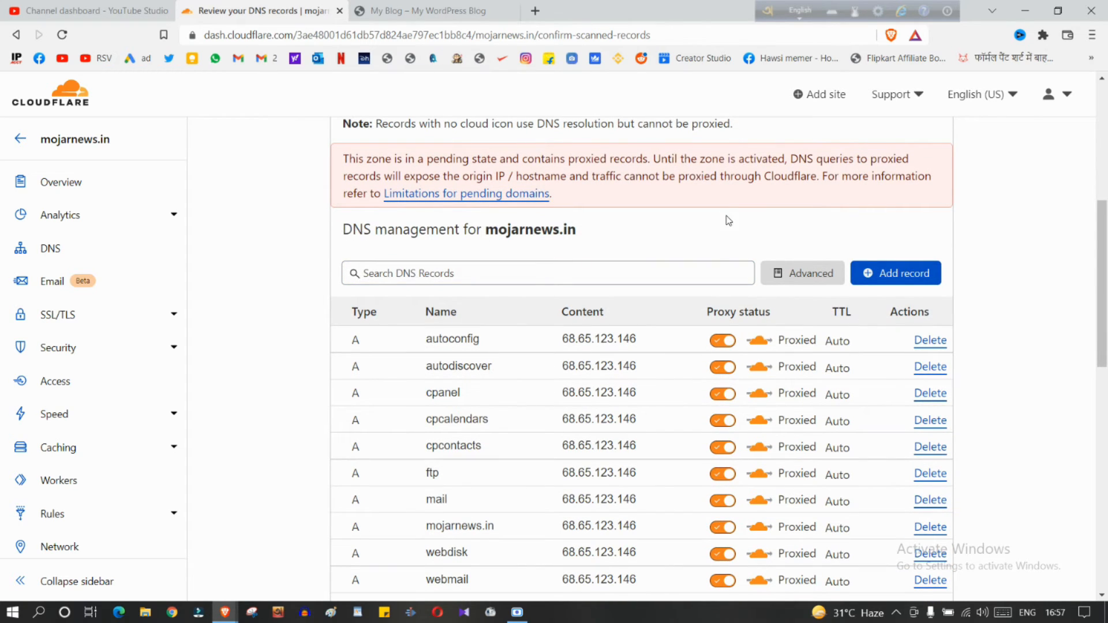
scroll(544, 289, "down", 3)
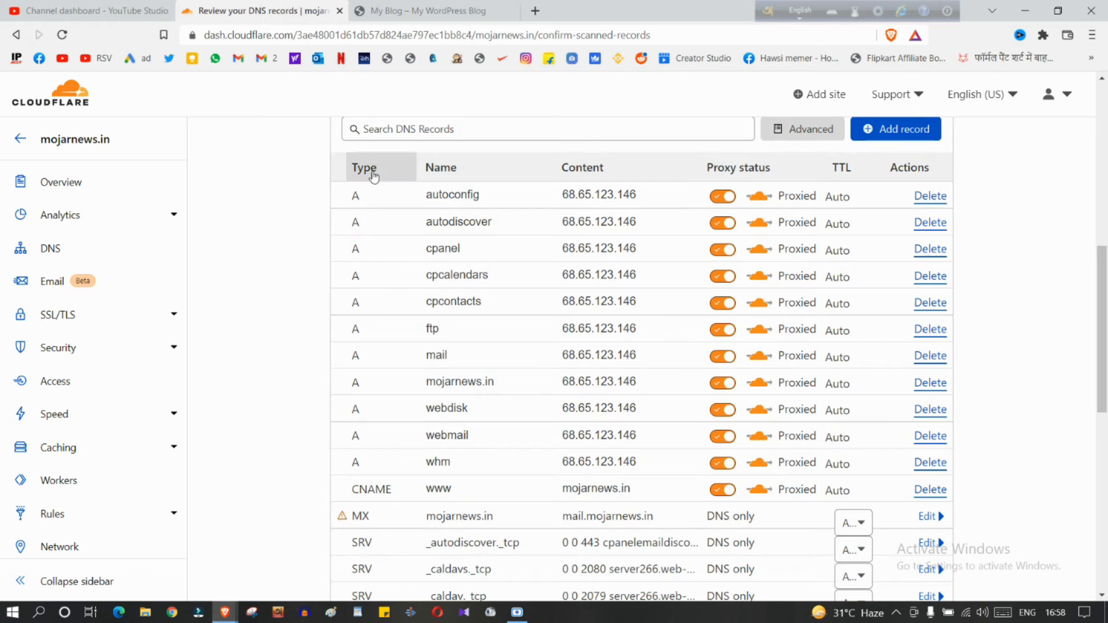
scroll(634, 346, "down", 10)
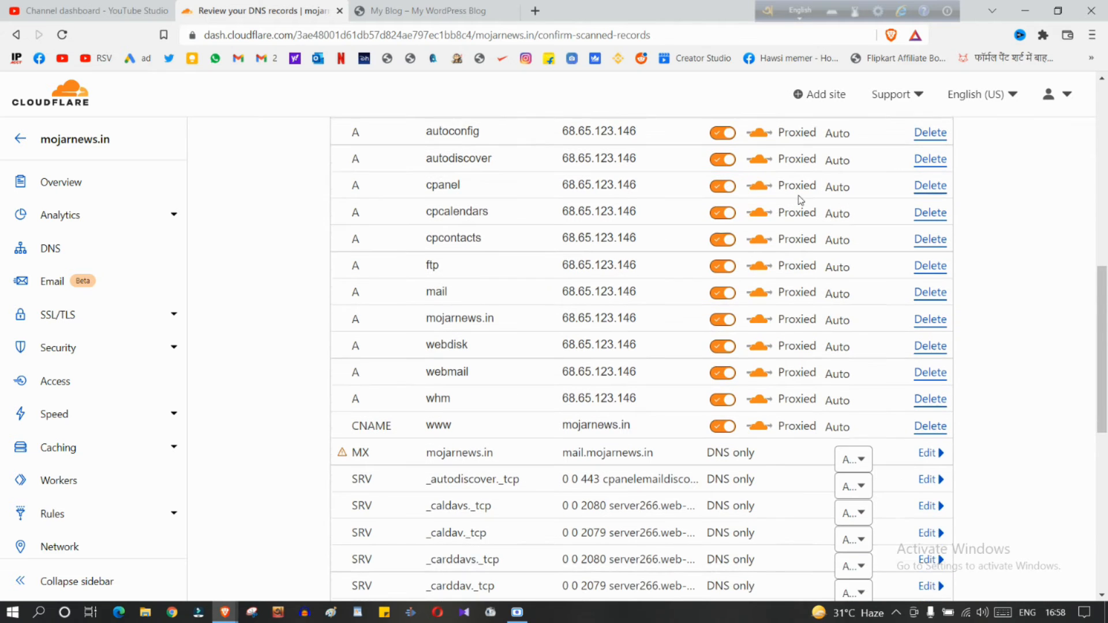
scroll(562, 411, "up", 15)
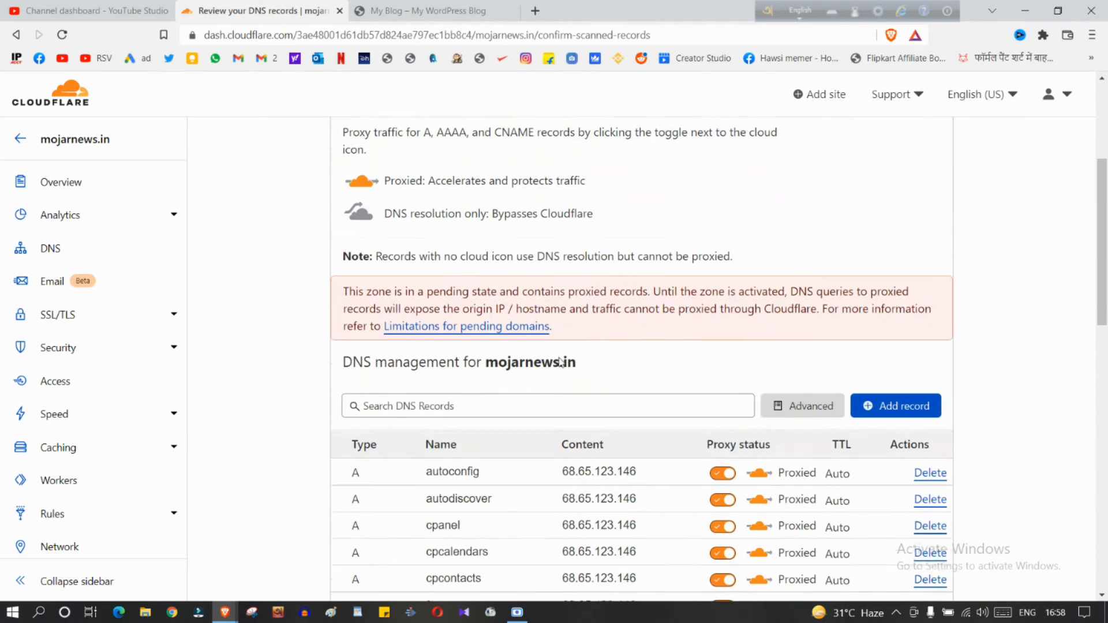
scroll(450, 466, "down", 9)
scroll(450, 466, "down", 5)
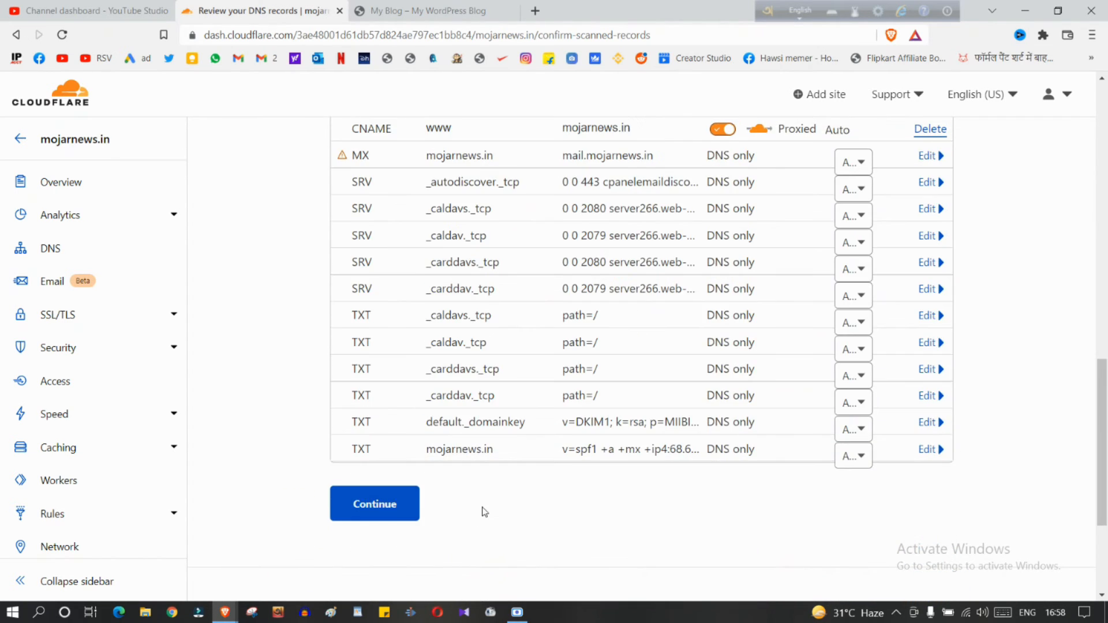
left_click(375, 505)
Read Cloudflare's nameserver change instructions, then open Namecheap in a new tab and go to the account's domain list
scroll(629, 339, "down", 4)
scroll(642, 330, "up", 2)
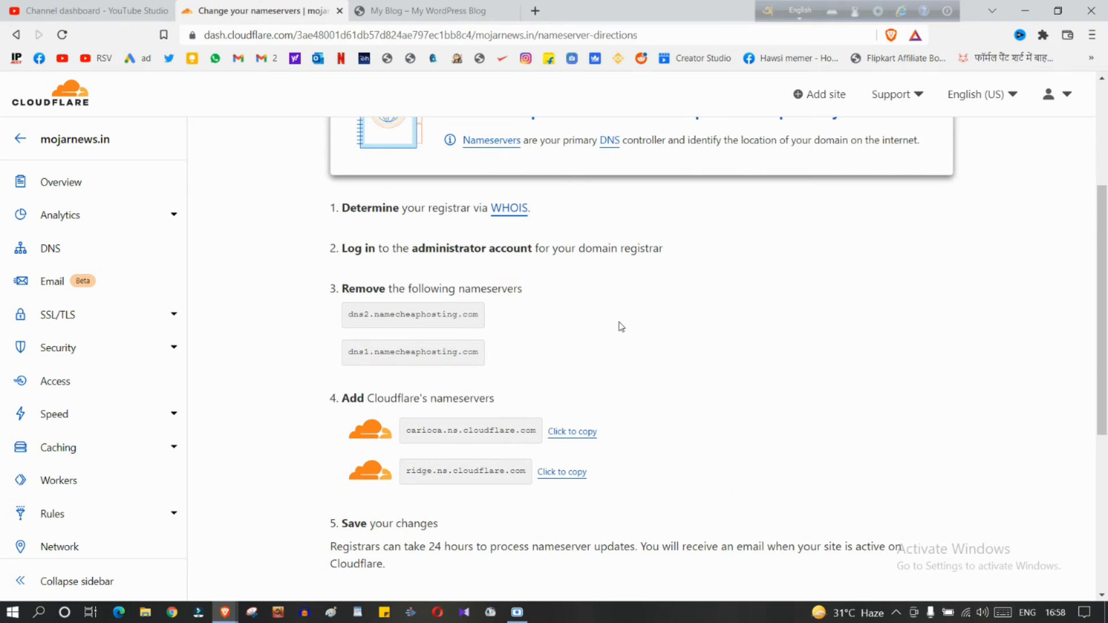
scroll(621, 323, "up", 2)
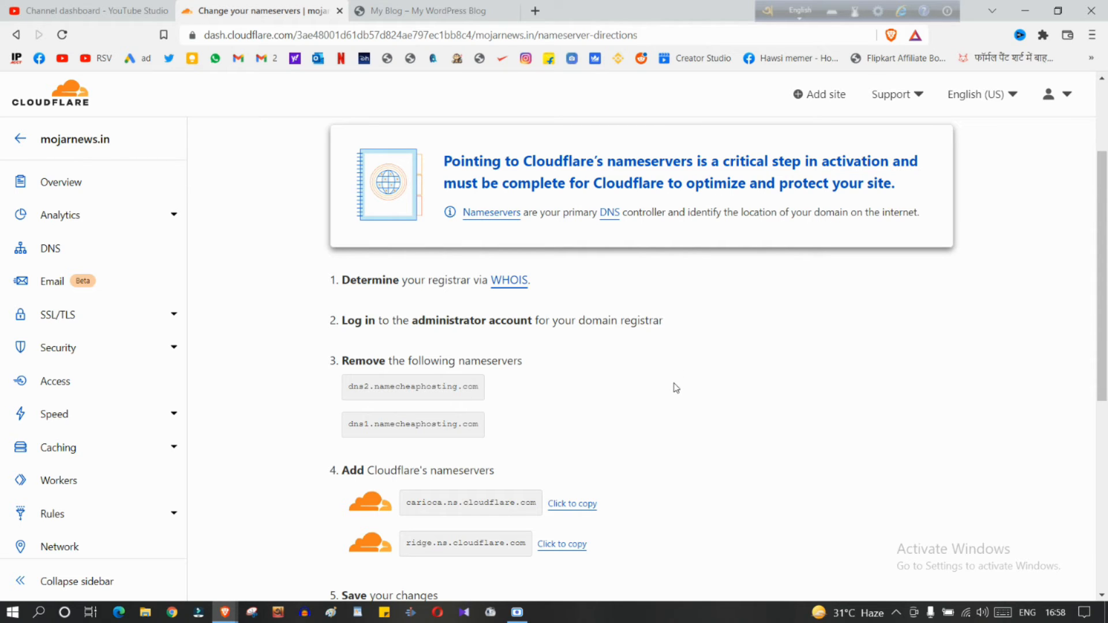
scroll(614, 383, "down", 3)
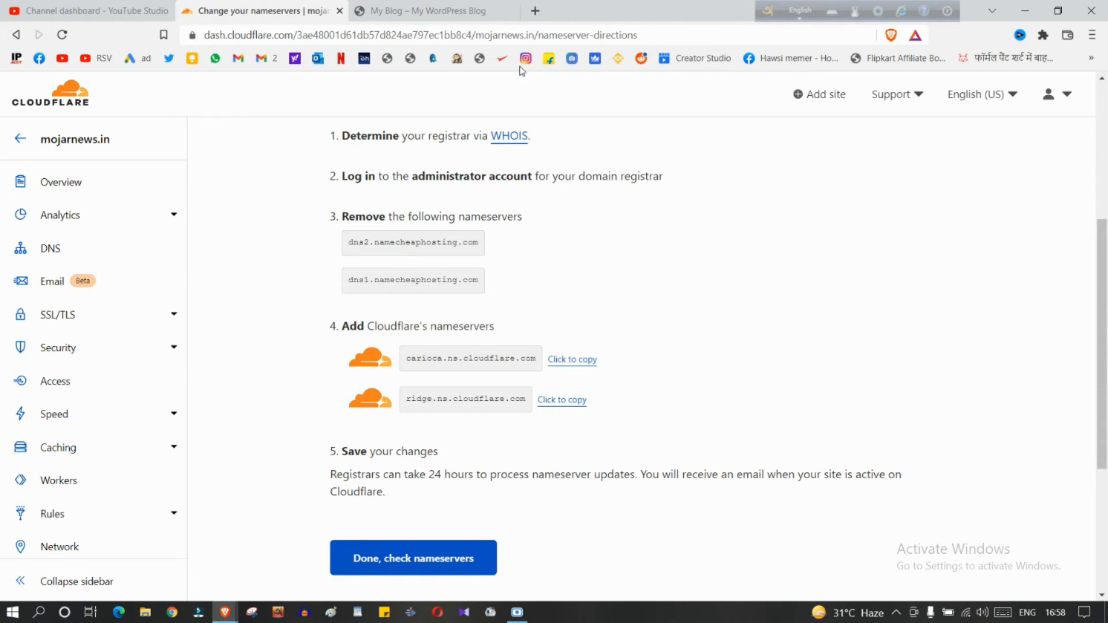
left_click(482, 14)
left_click(536, 10)
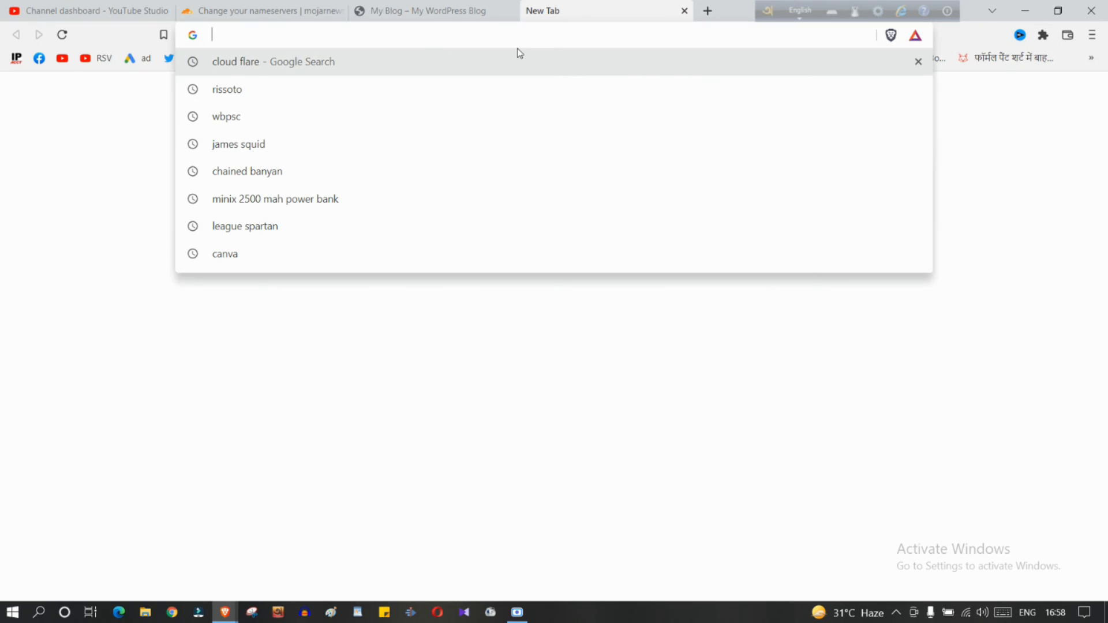
type("name")
key("Return")
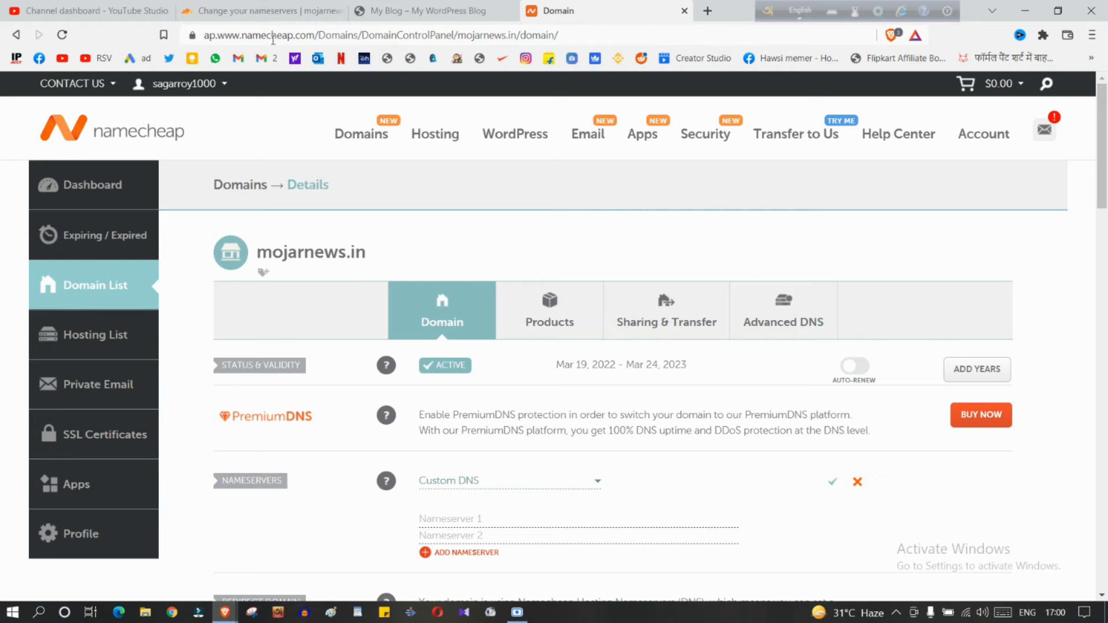
scroll(477, 273, "down", 3)
scroll(477, 273, "up", 2)
left_click(85, 214)
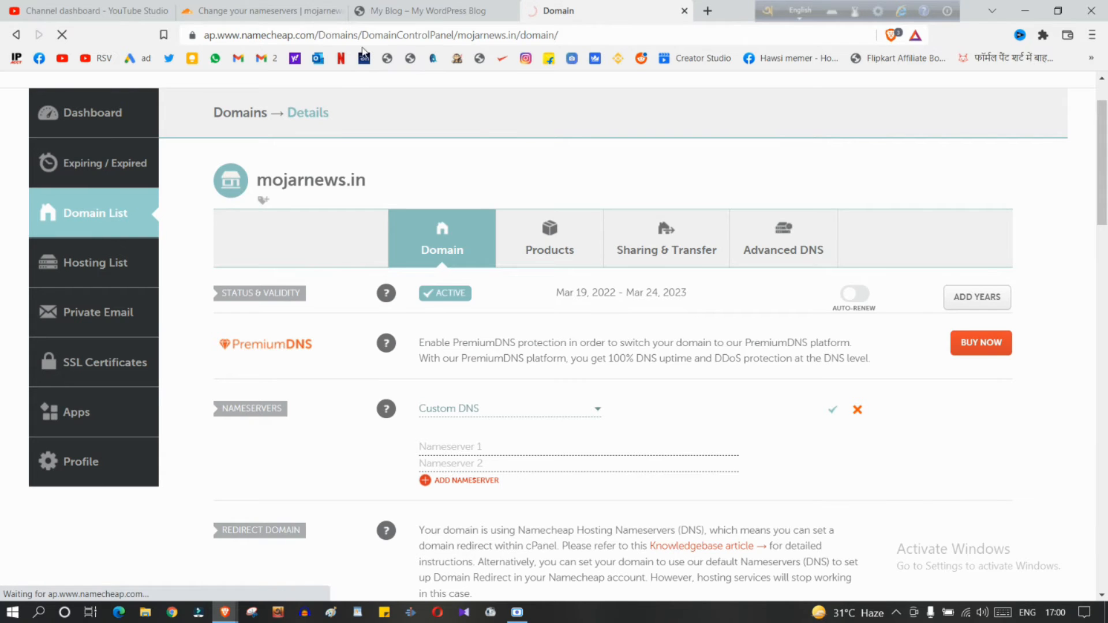
Switch back to Cloudflare's nameserver instructions and copy the first nameserver, carioca.ns.cloudflare.com
left_click(262, 10)
scroll(463, 340, "down", 2)
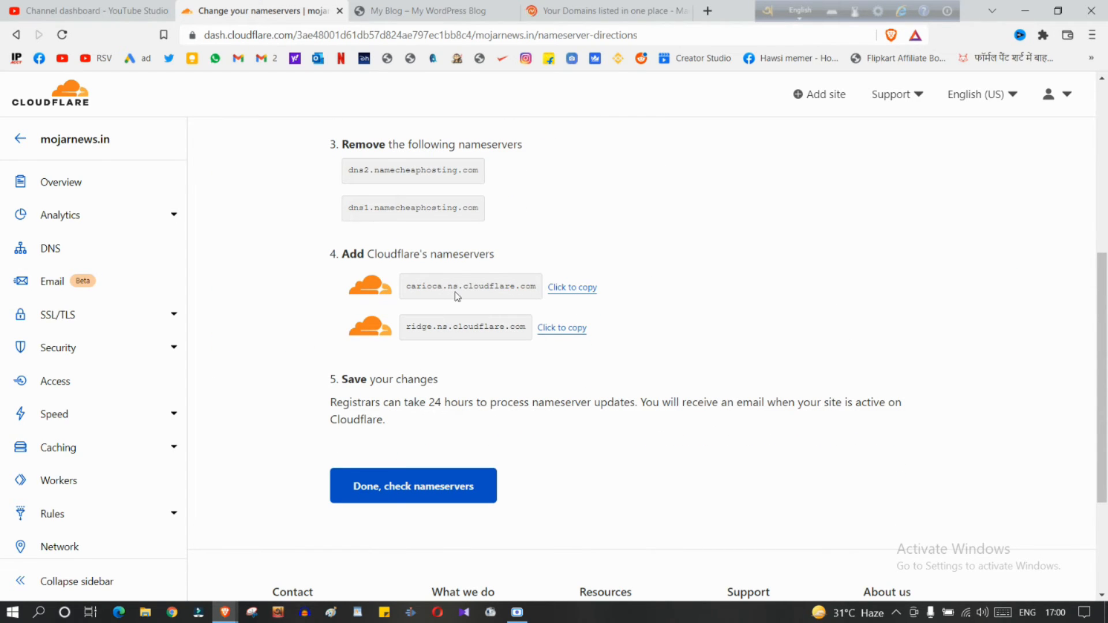
left_click(572, 289)
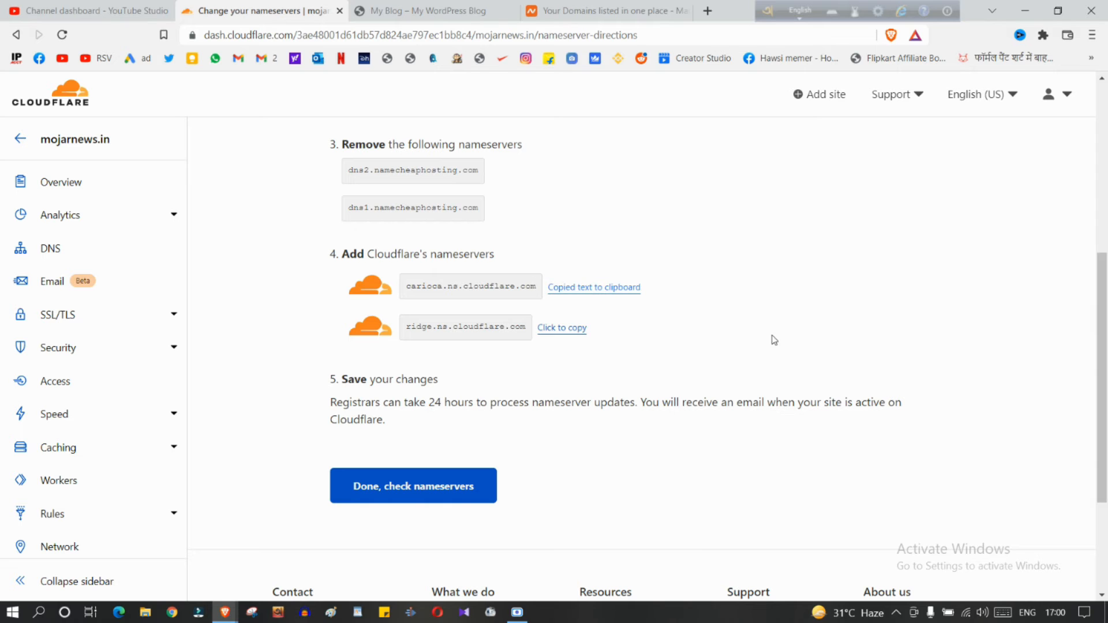
Return to the Namecheap domain list and open the management page for mojarnews.in
left_click(620, 11)
scroll(390, 398, "down", 4)
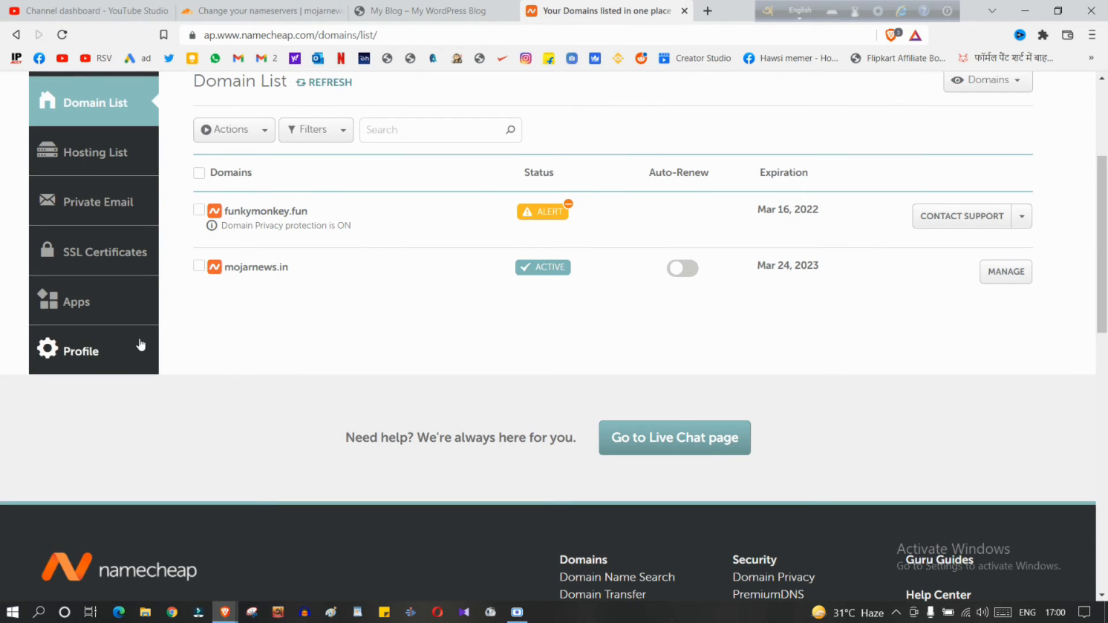
left_click(1006, 272)
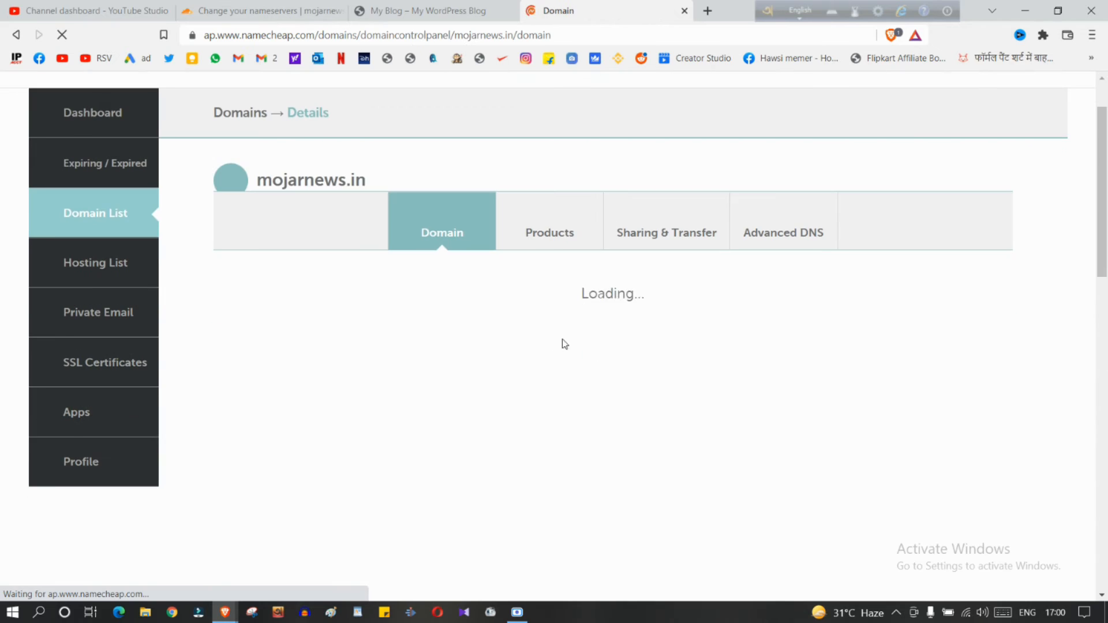
Switch the domain's nameservers to Custom DNS and enter carioca.ns.cloudflare.com as Nameserver 1
scroll(563, 319, "down", 2)
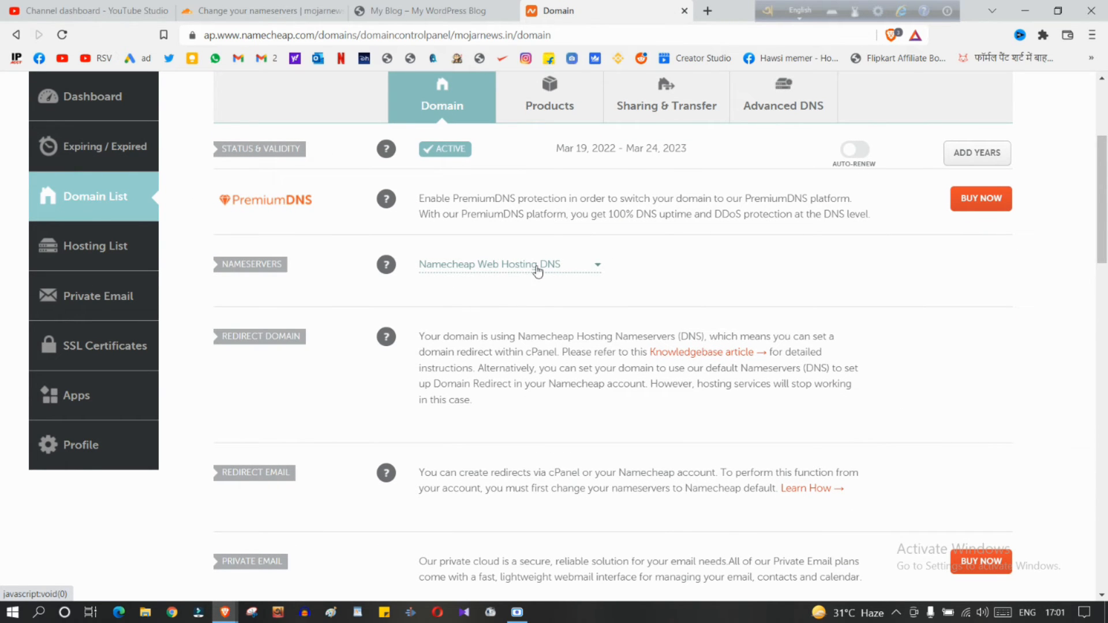
left_click(518, 266)
left_click(500, 332)
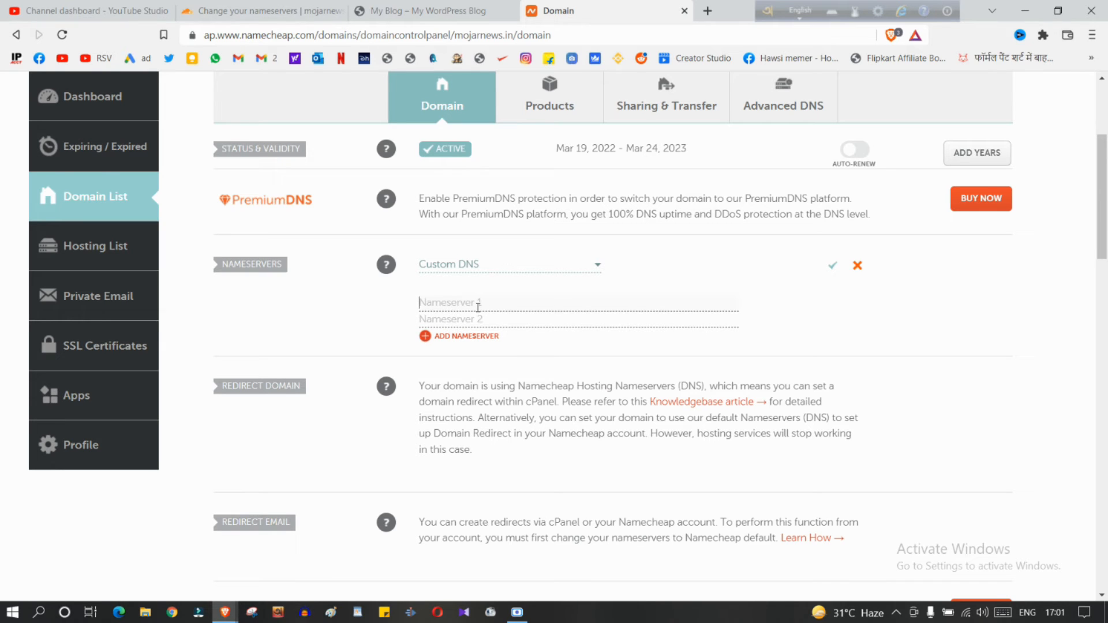
key("ctrl+v")
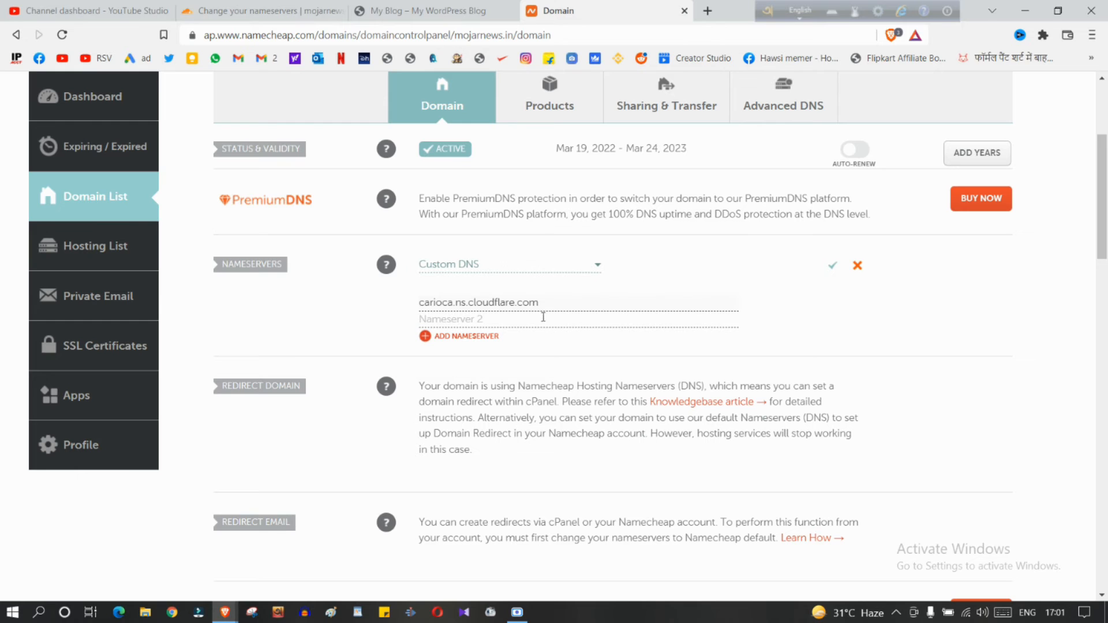
Copy ridge.ns.cloudflare.com from Cloudflare and enter it as Nameserver 2 in Namecheap
left_click(323, 11)
left_click(570, 332)
left_click(600, 11)
key("ctrl+v")
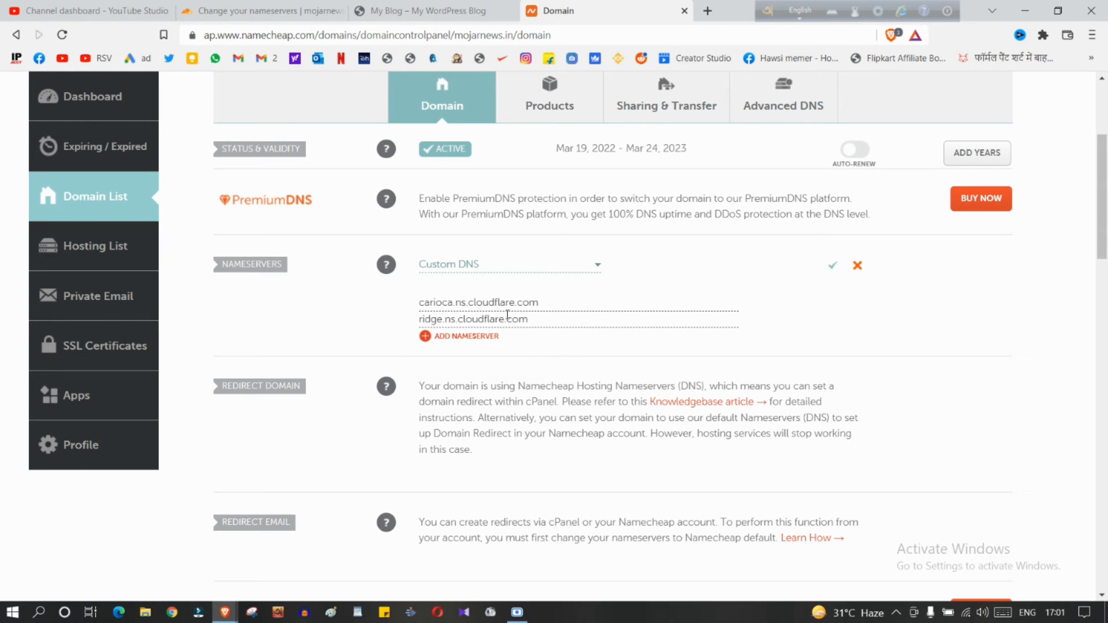
Save the custom nameservers in Namecheap and have Cloudflare check the nameservers for mojarnews.in
left_click(832, 265)
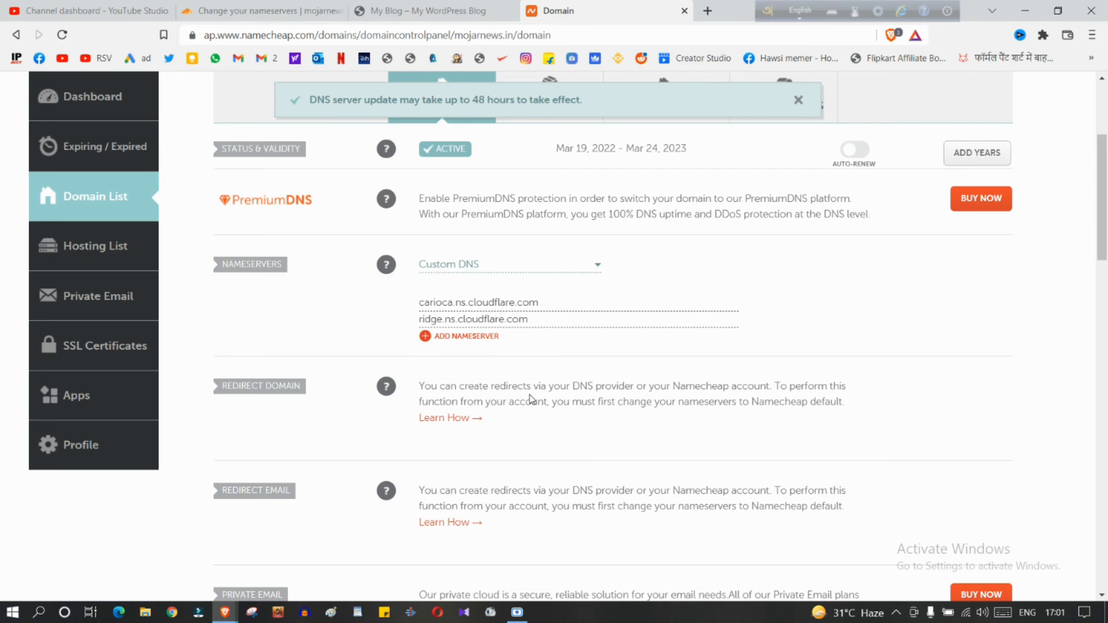
left_click(260, 10)
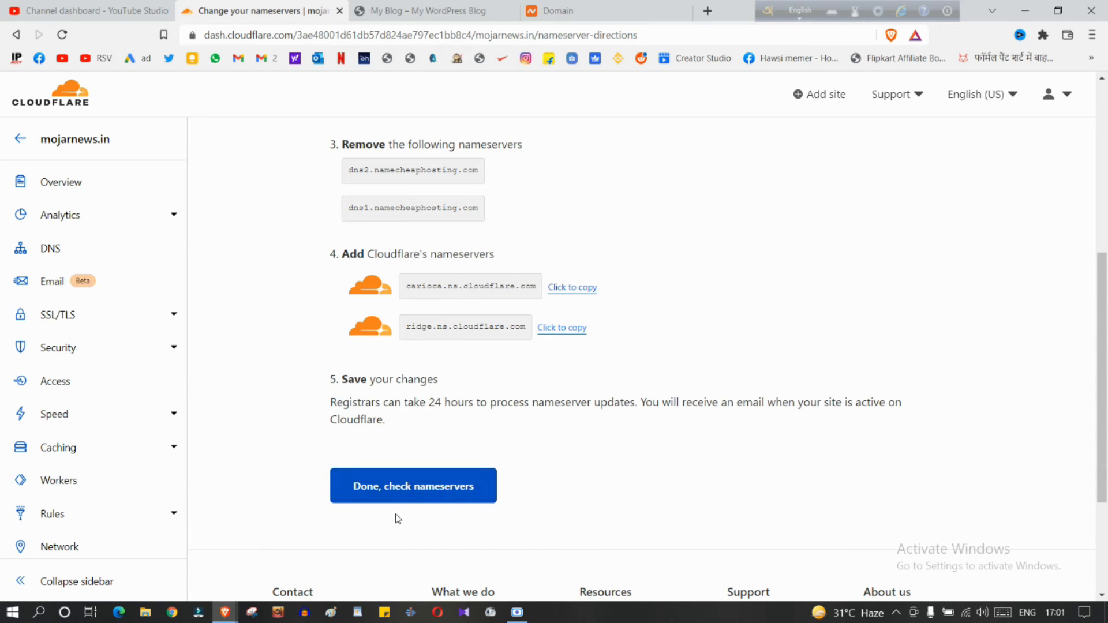
left_click(428, 496)
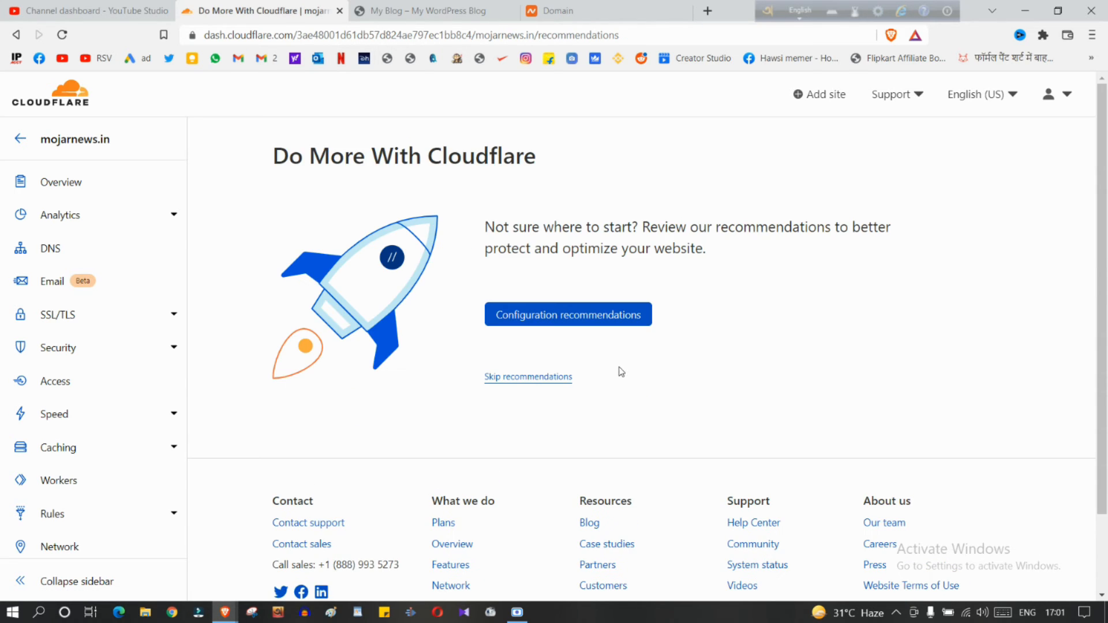
Apply Cloudflare's Always Use HTTPS and Auto Minify configuration recommendations, and go to the site's overview to review the nameserver status
left_click(582, 325)
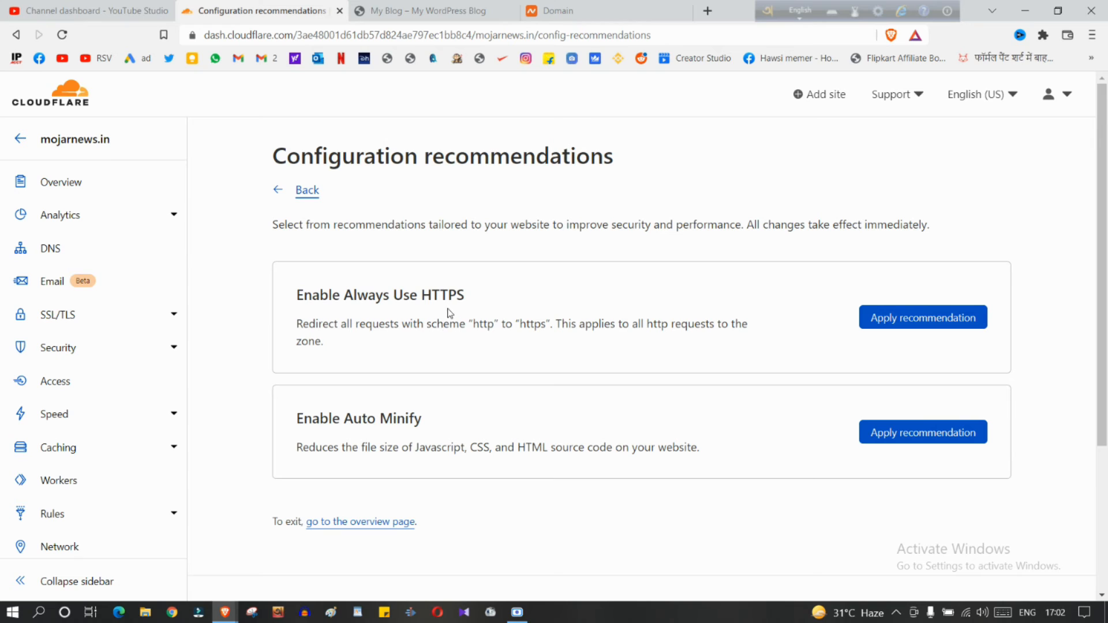
left_click(925, 327)
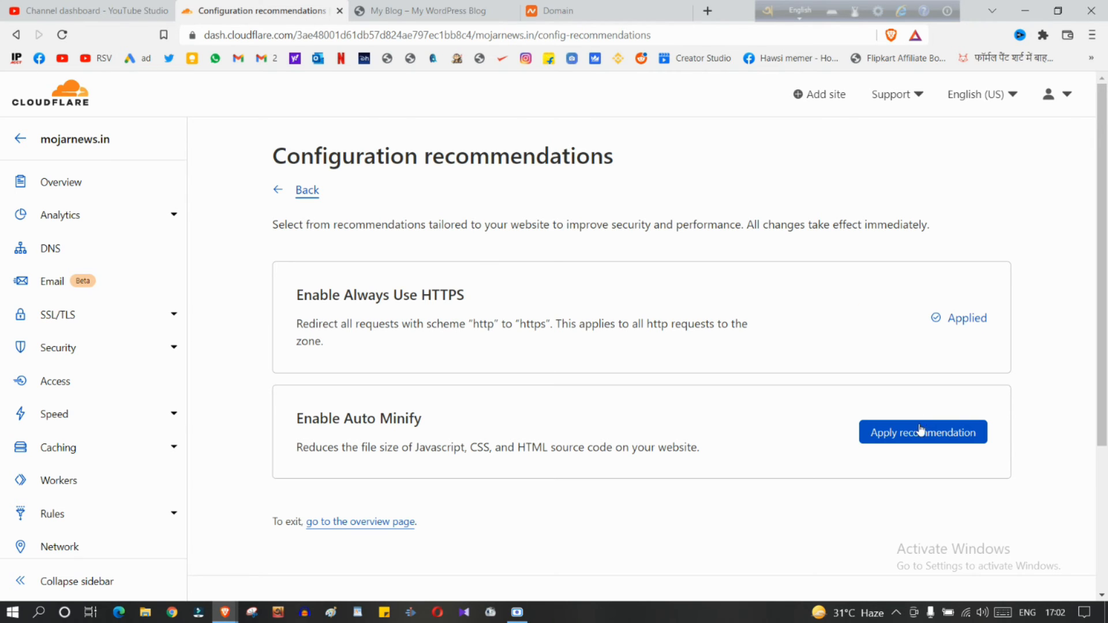
scroll(490, 444, "down", 1)
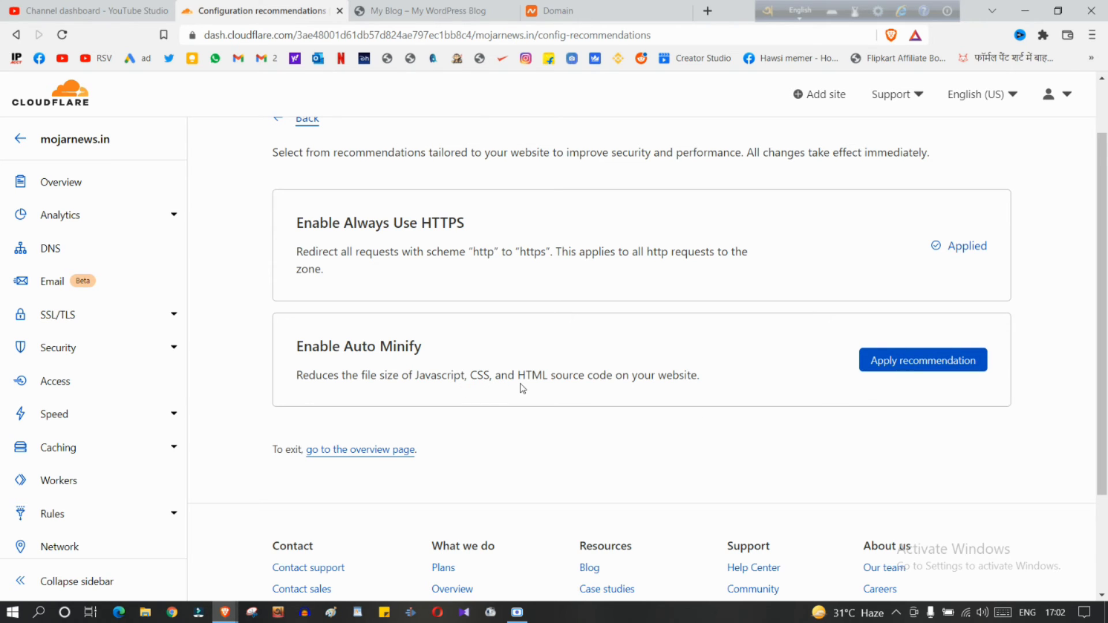
left_click(930, 373)
scroll(332, 398, "down", 1)
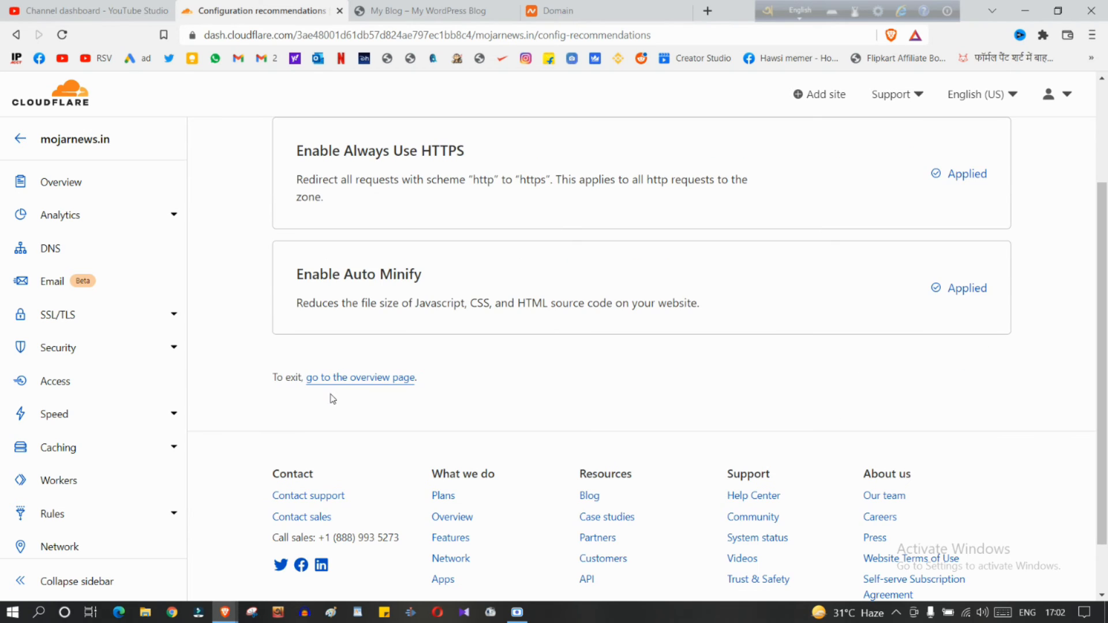
left_click(400, 382)
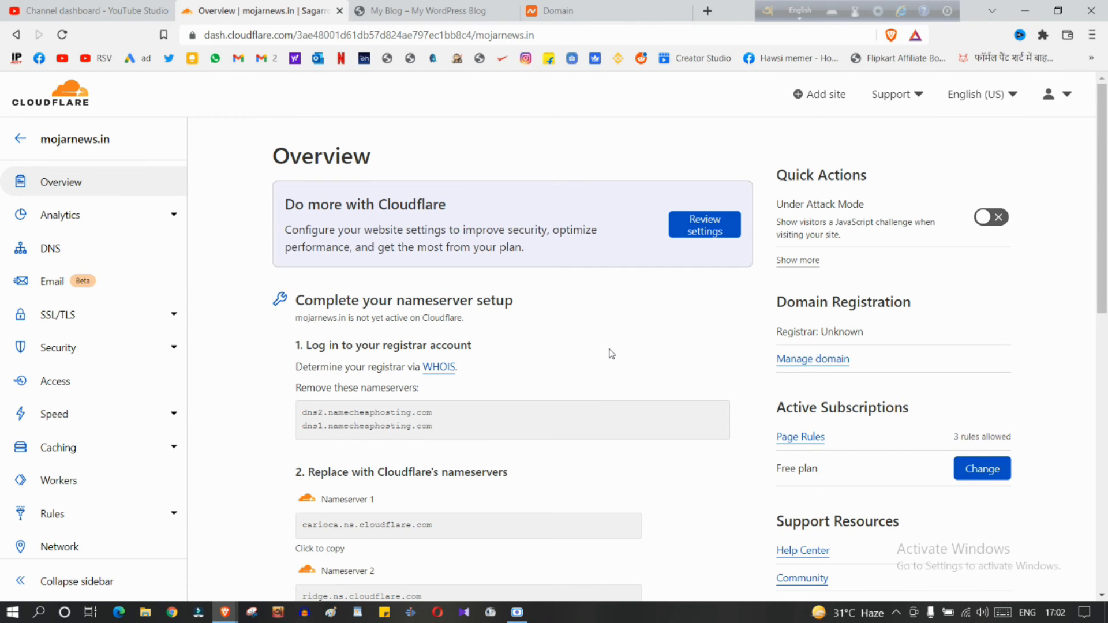
scroll(349, 229, "down", 6)
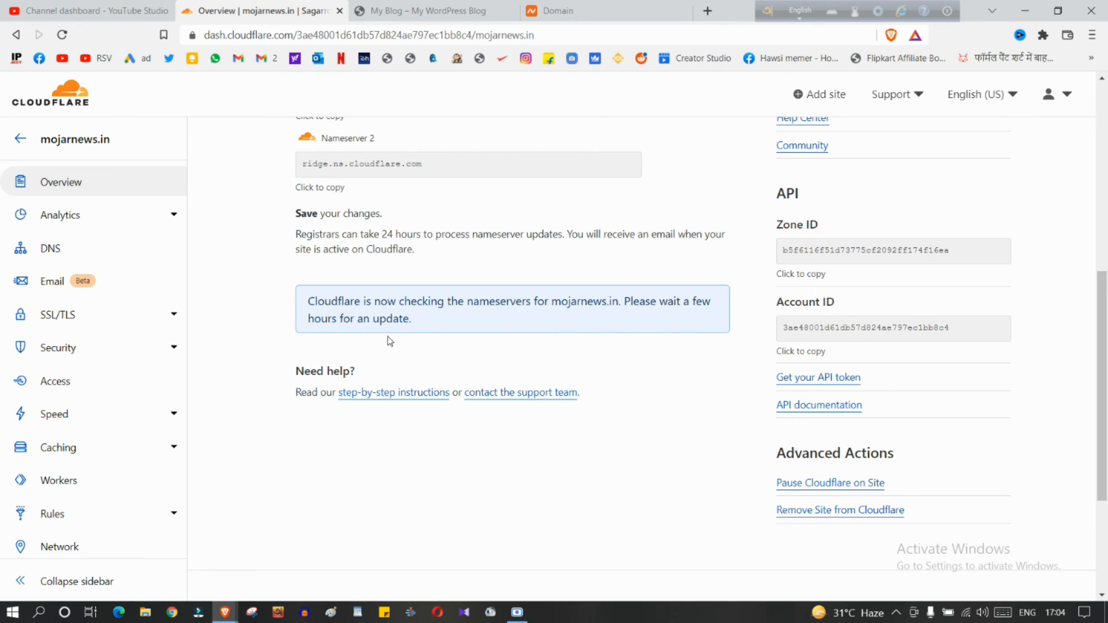
Find the DNS Checker website in a new browser tab, open it and dismiss its notification request
left_click(708, 10)
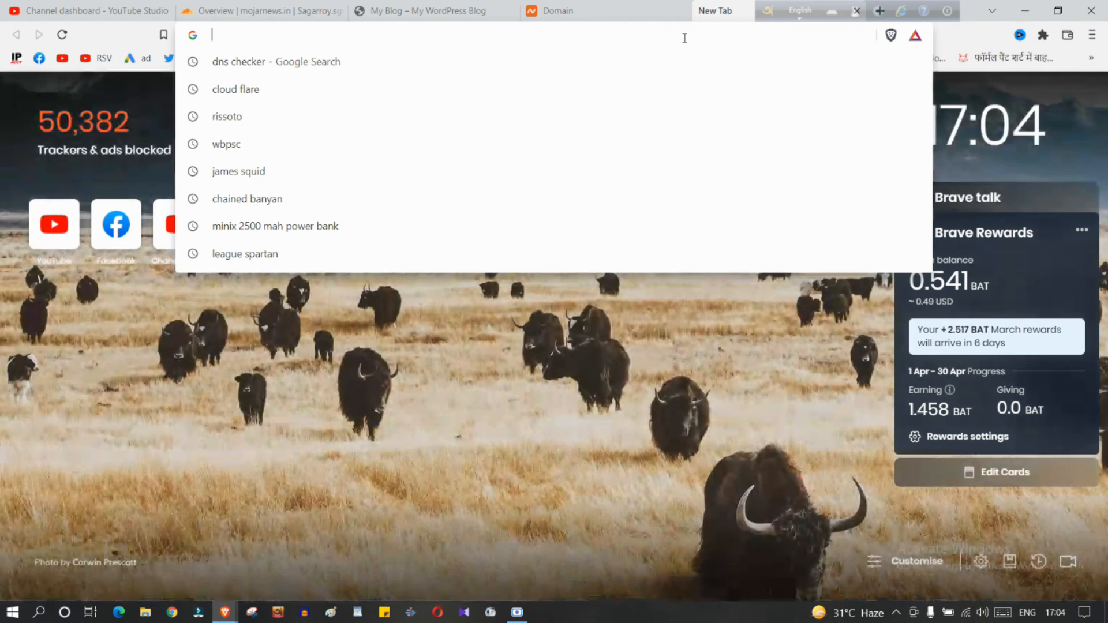
type("dns cheker")
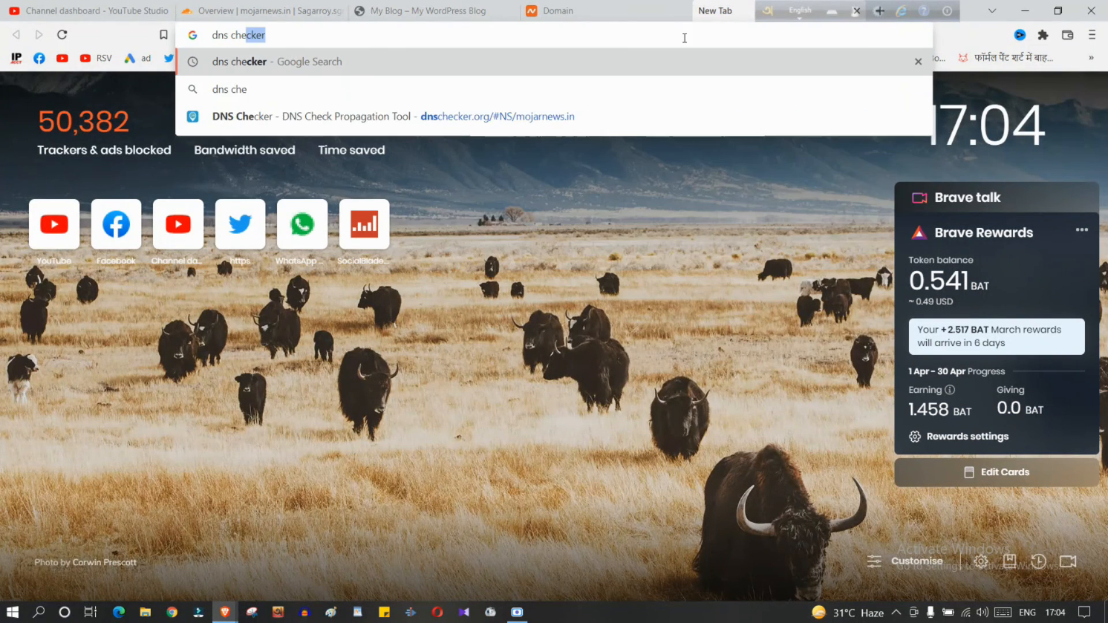
key("Return")
left_click(307, 284)
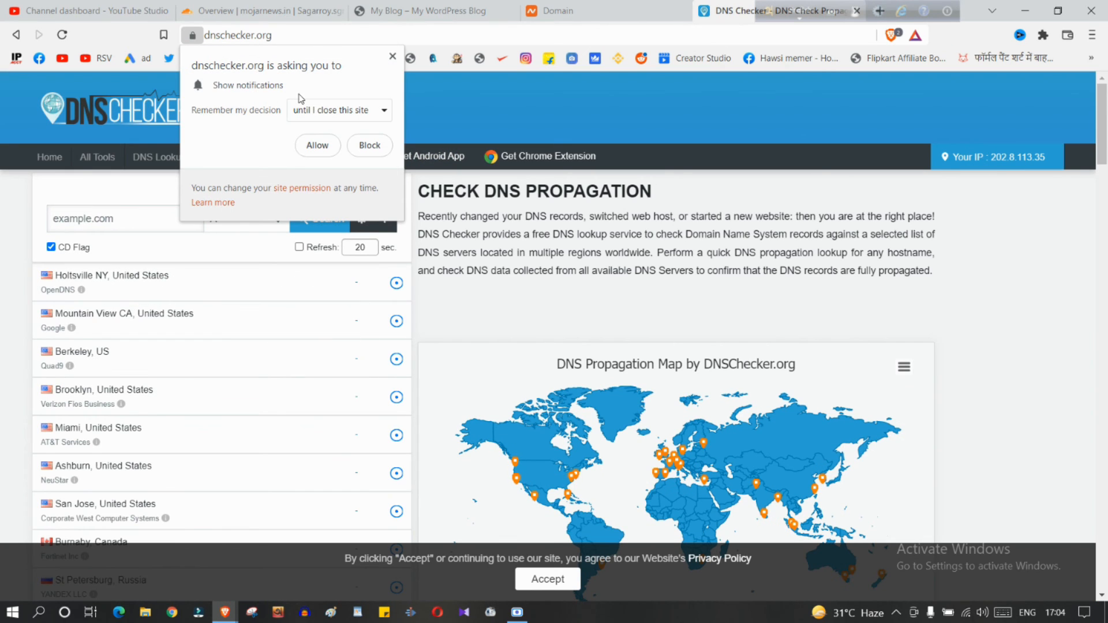
left_click(392, 57)
Look up the NS records of mojarnews.in in DNS Checker and review the nameservers listed per location
left_click(103, 217)
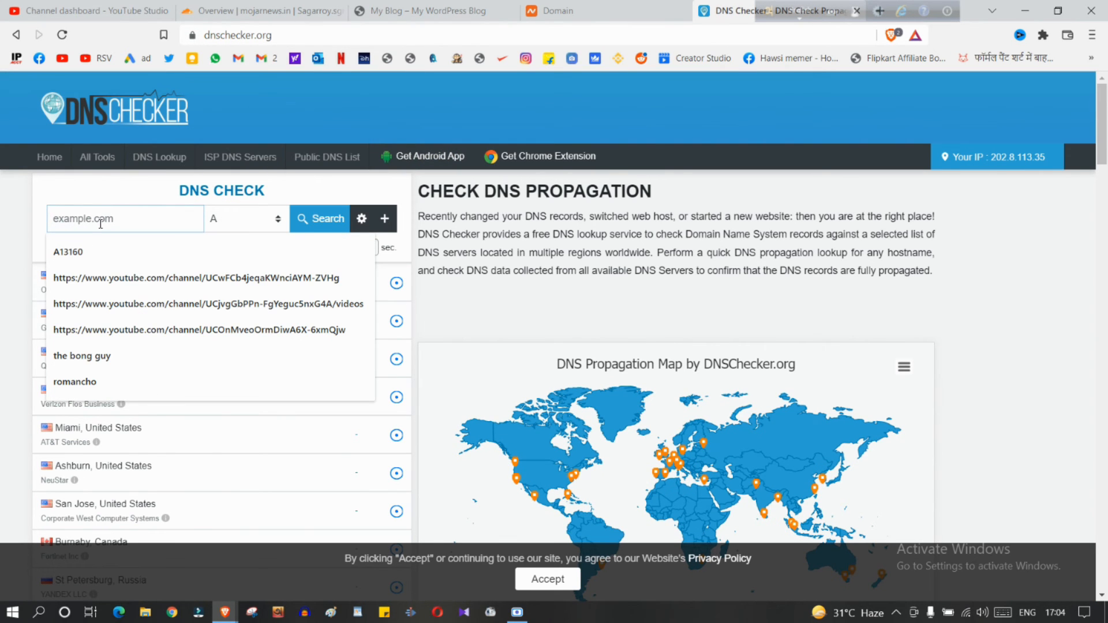
type("mo")
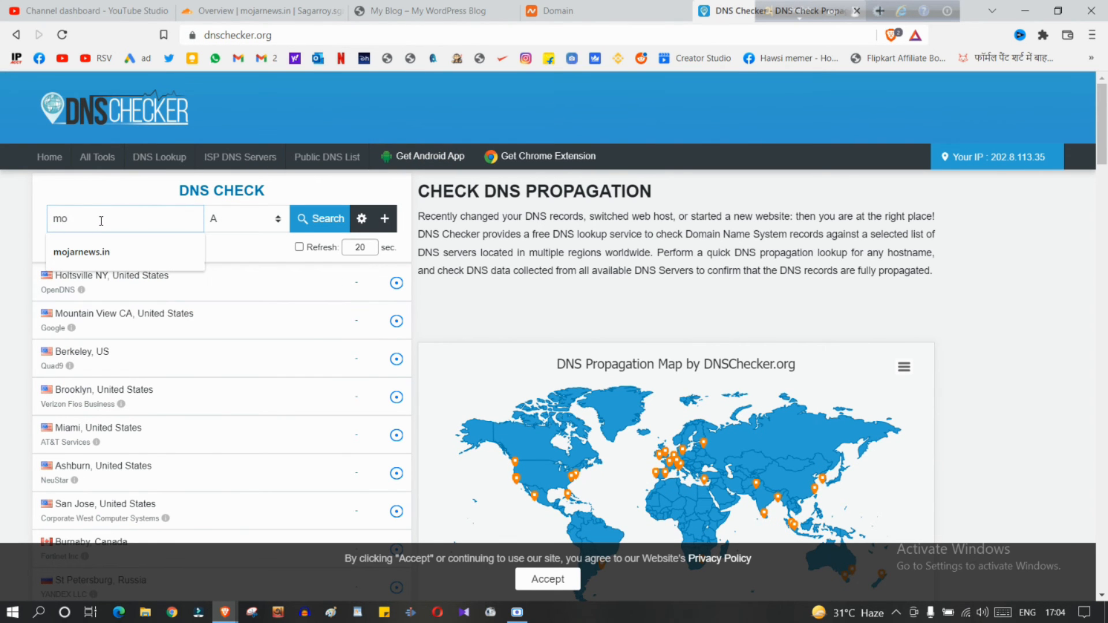
left_click(106, 252)
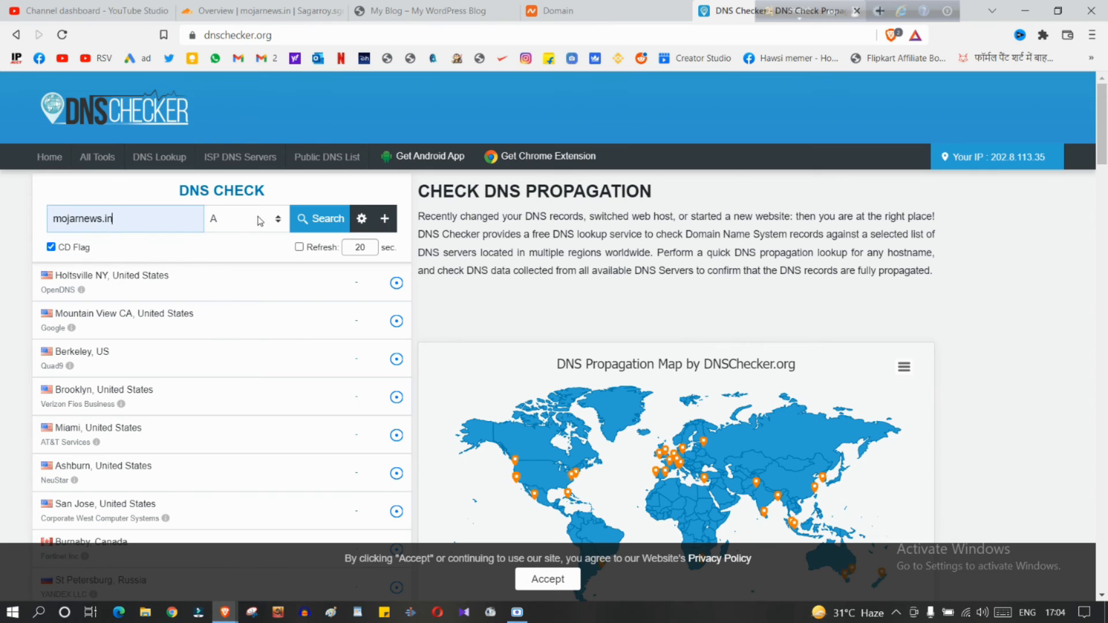
left_click(246, 218)
left_click(231, 290)
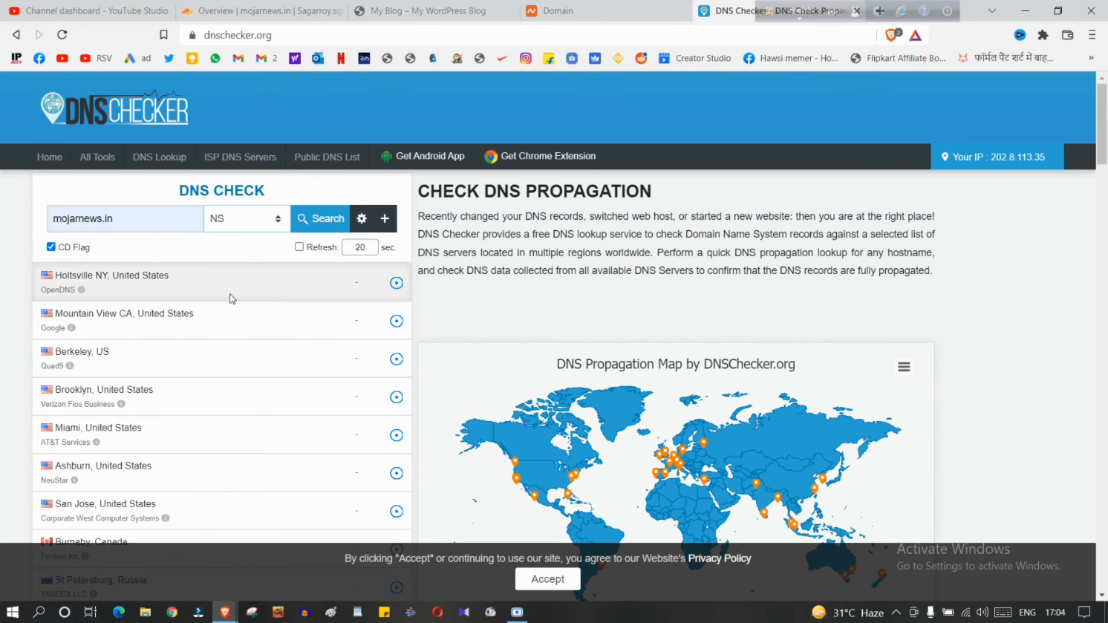
double_click(355, 247)
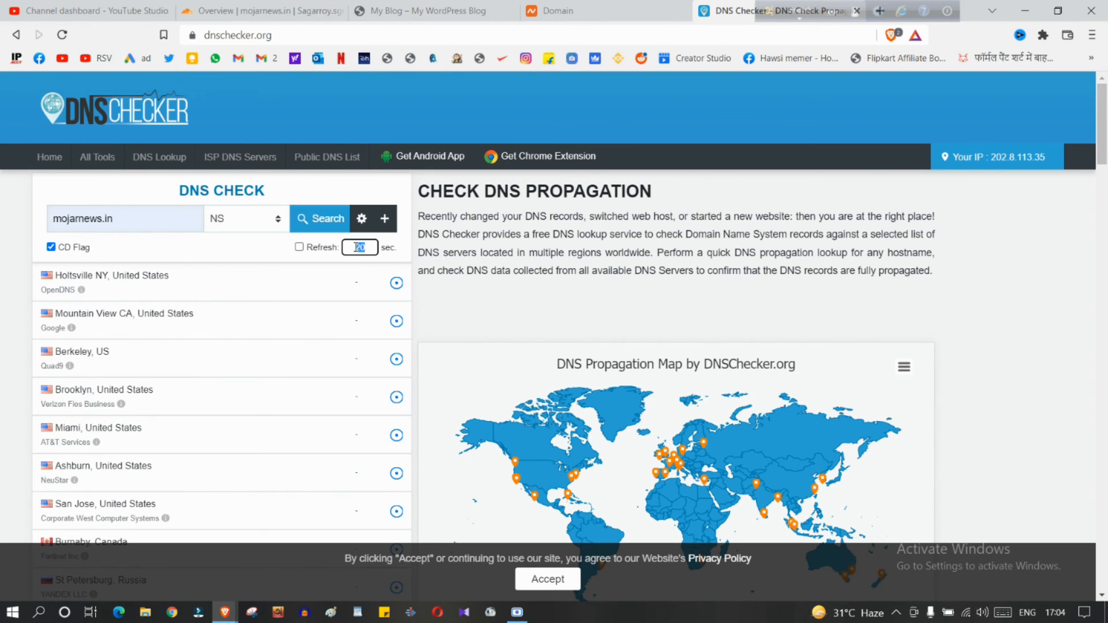
type("5")
left_click(323, 222)
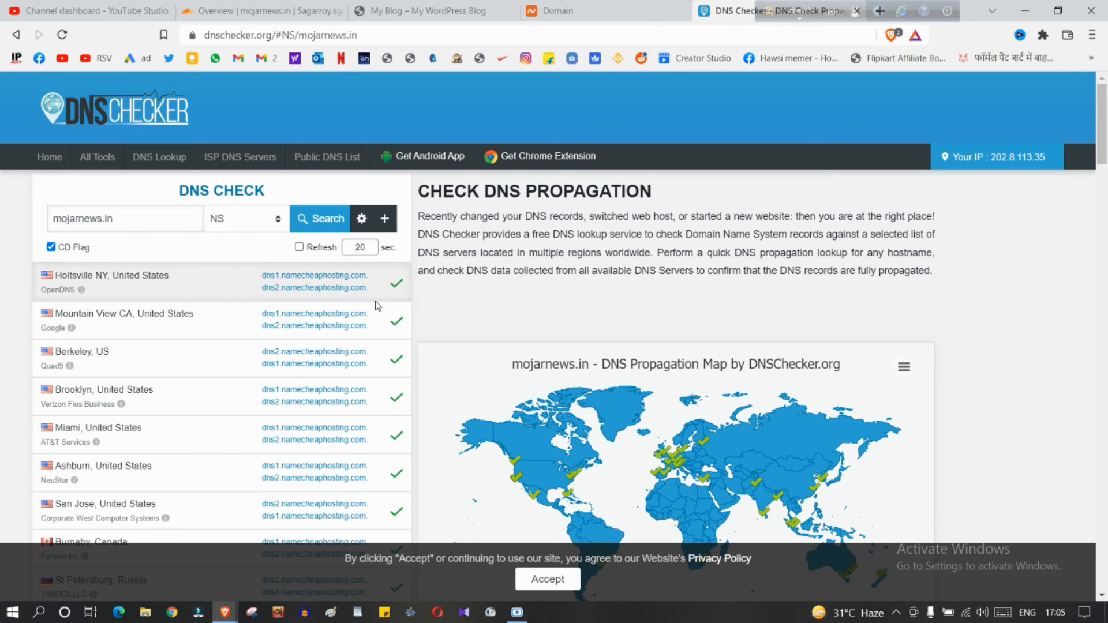
scroll(323, 306, "down", 1)
scroll(340, 320, "up", 1)
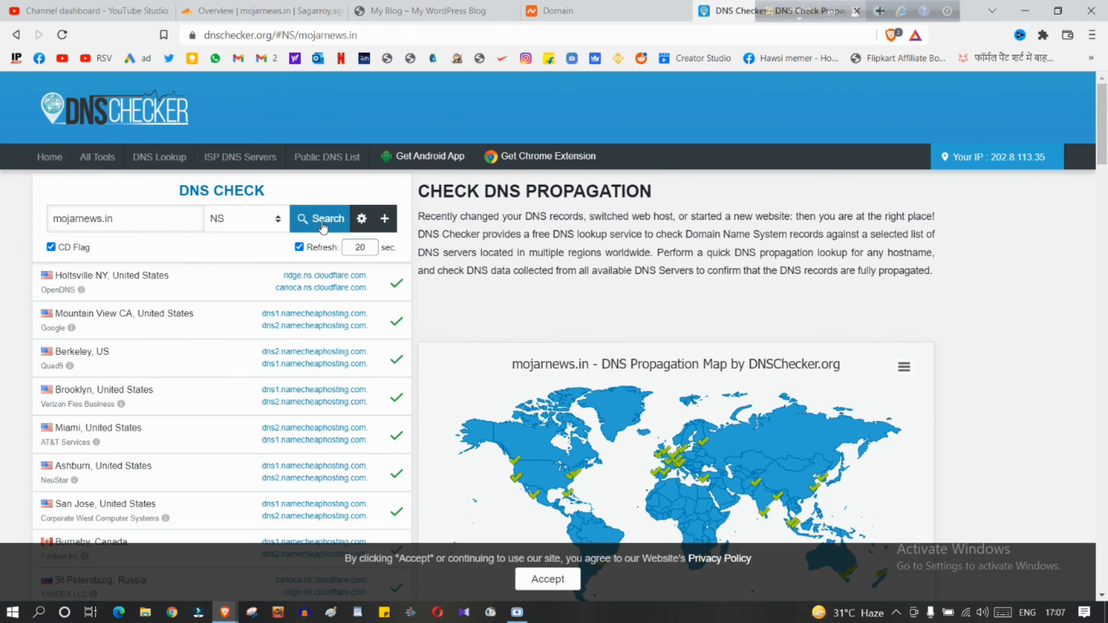
Rerun the NS lookup for mojarnews.in and examine which locations worldwide already return the Cloudflare nameservers
left_click(323, 222)
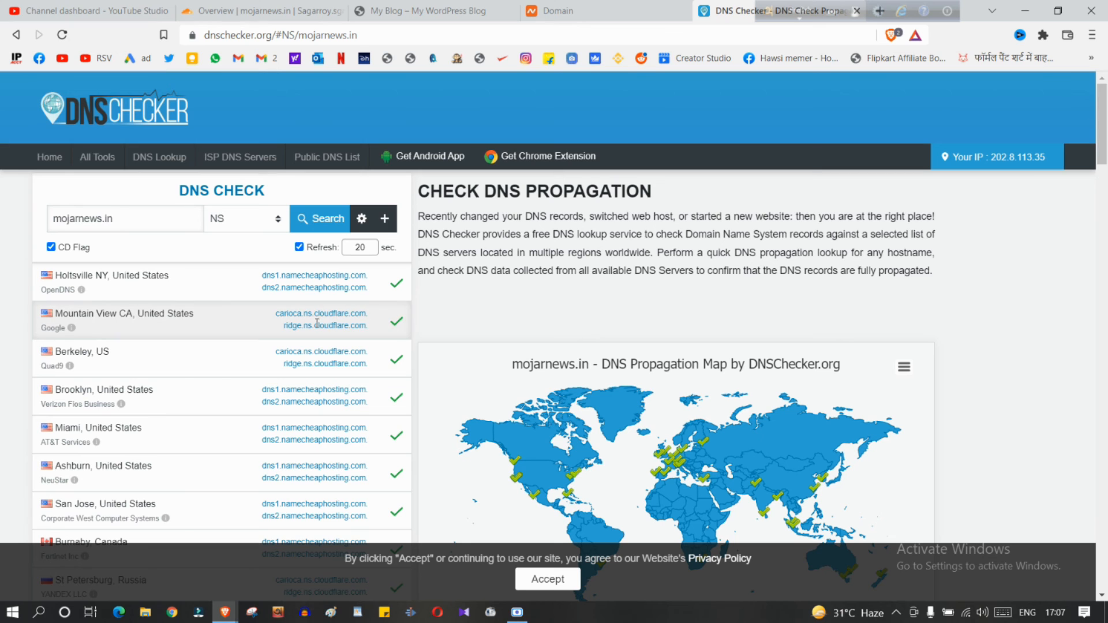
scroll(322, 327, "down", 1)
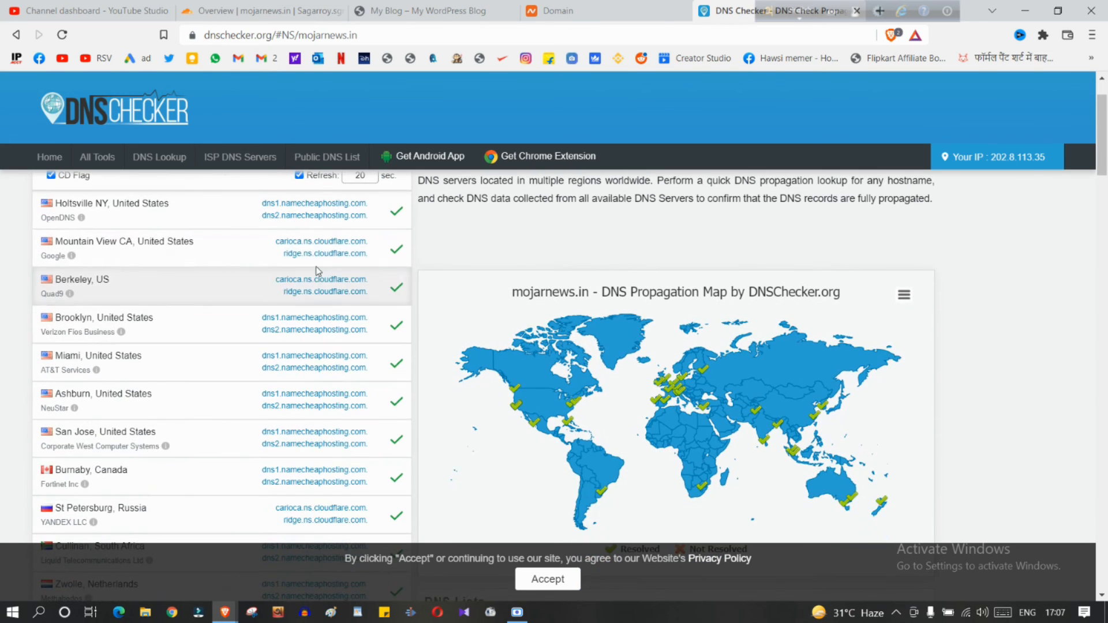
scroll(312, 346, "down", 2)
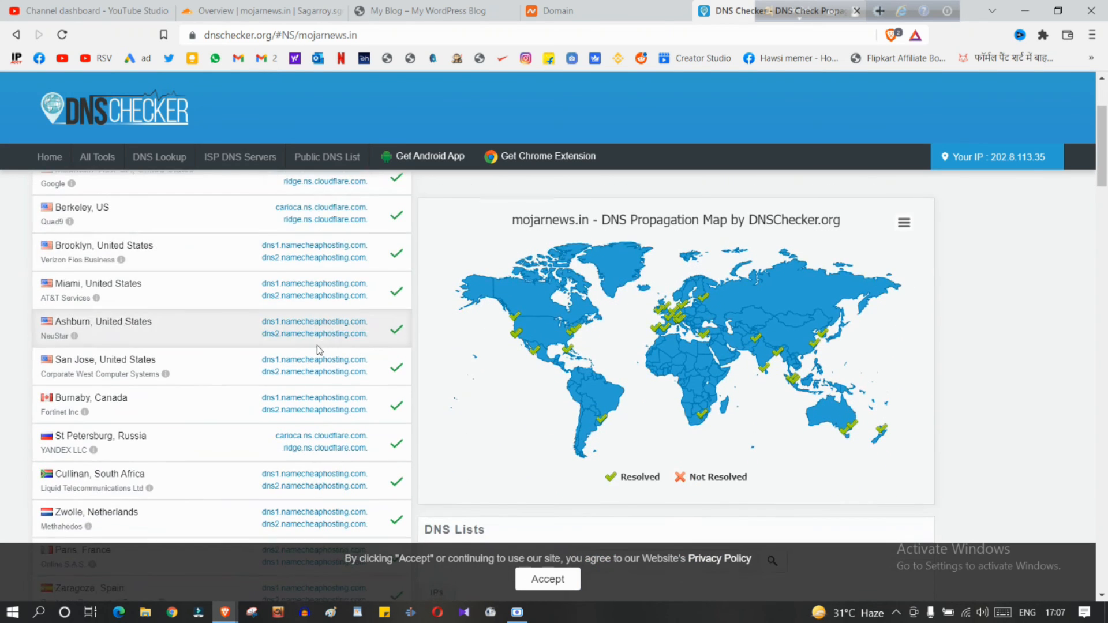
scroll(264, 334, "down", 5)
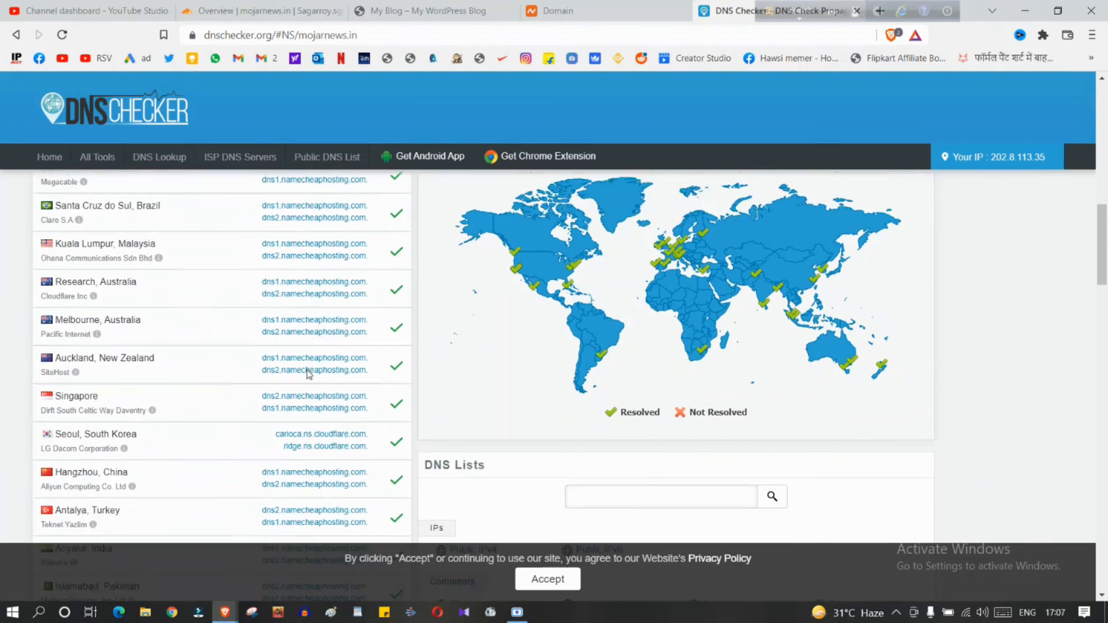
scroll(311, 375, "down", 2)
scroll(317, 393, "up", 6)
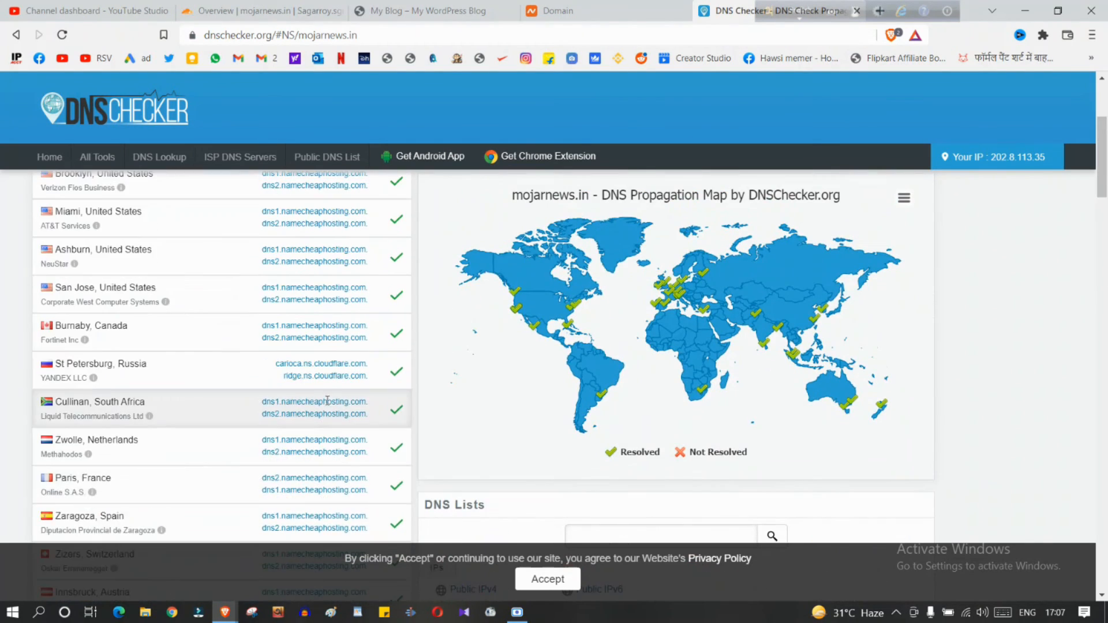
scroll(327, 398, "up", 4)
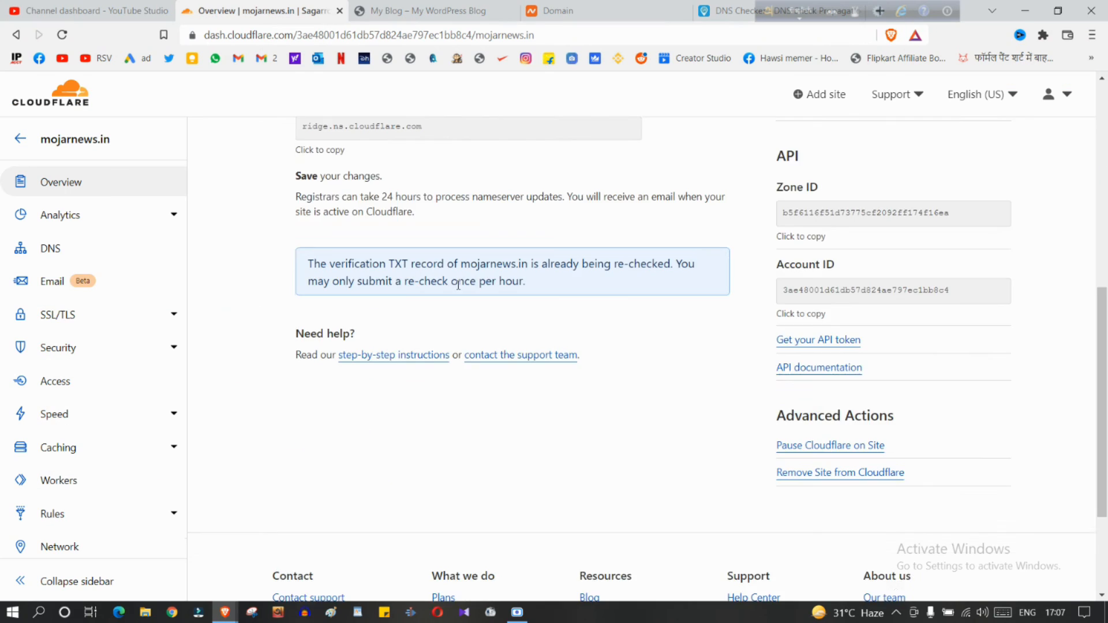
Reload the mojarnews.in overview in Cloudflare and return to the DNS Checker results
scroll(458, 284, "up", 4)
key("F5")
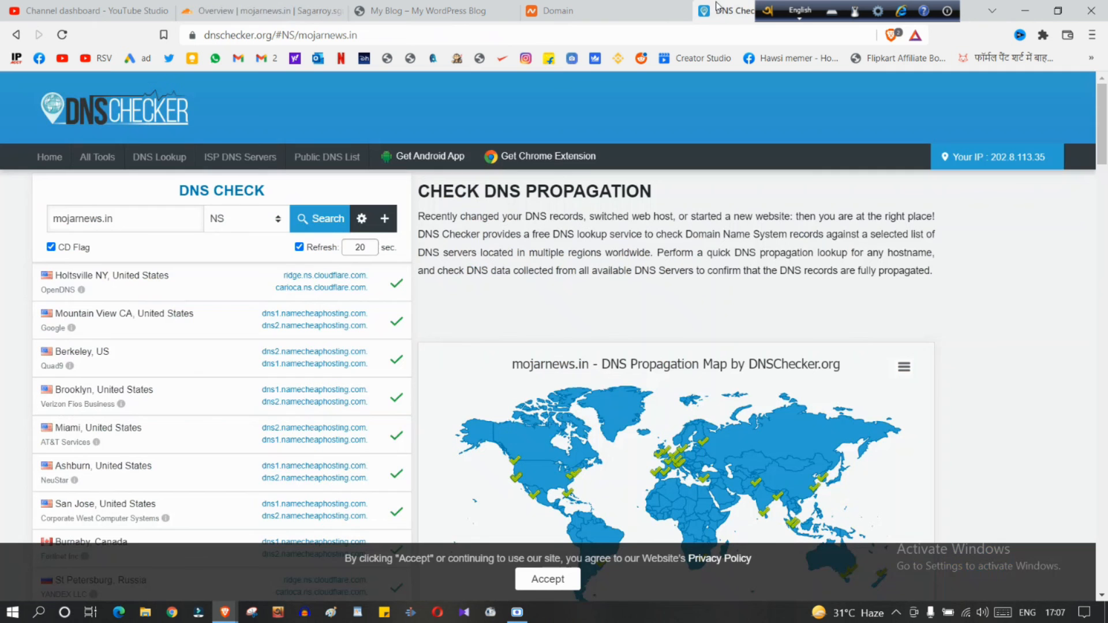
left_click(726, 10)
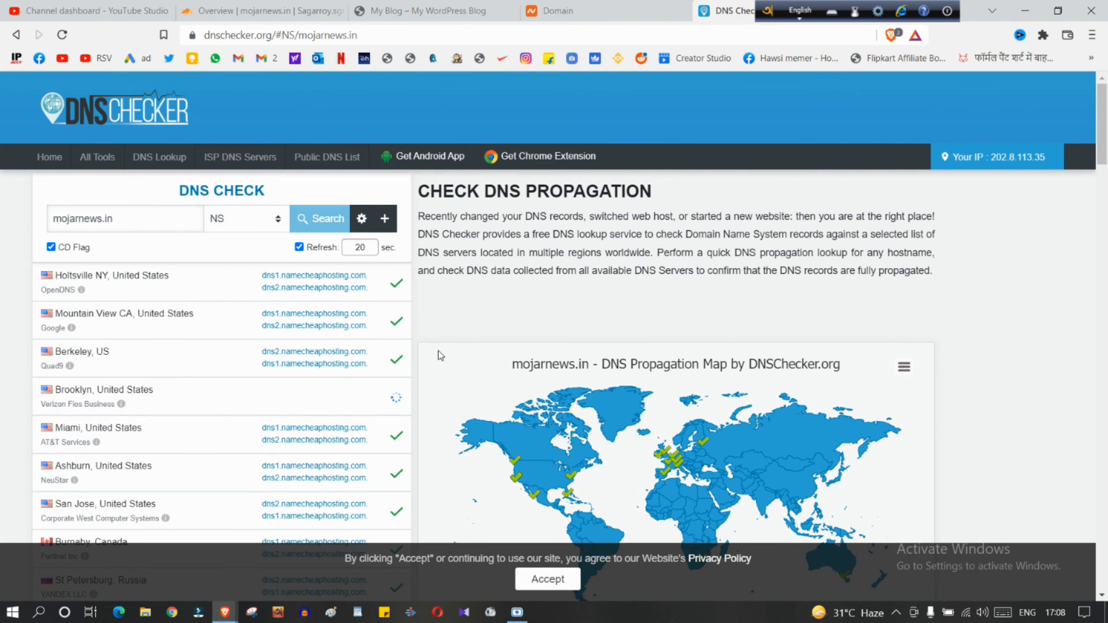
Go through the refreshed location list down to Dhaka, Bangladesh, and highlight the nameservers listed there
scroll(396, 364, "down", 3)
scroll(363, 387, "down", 10)
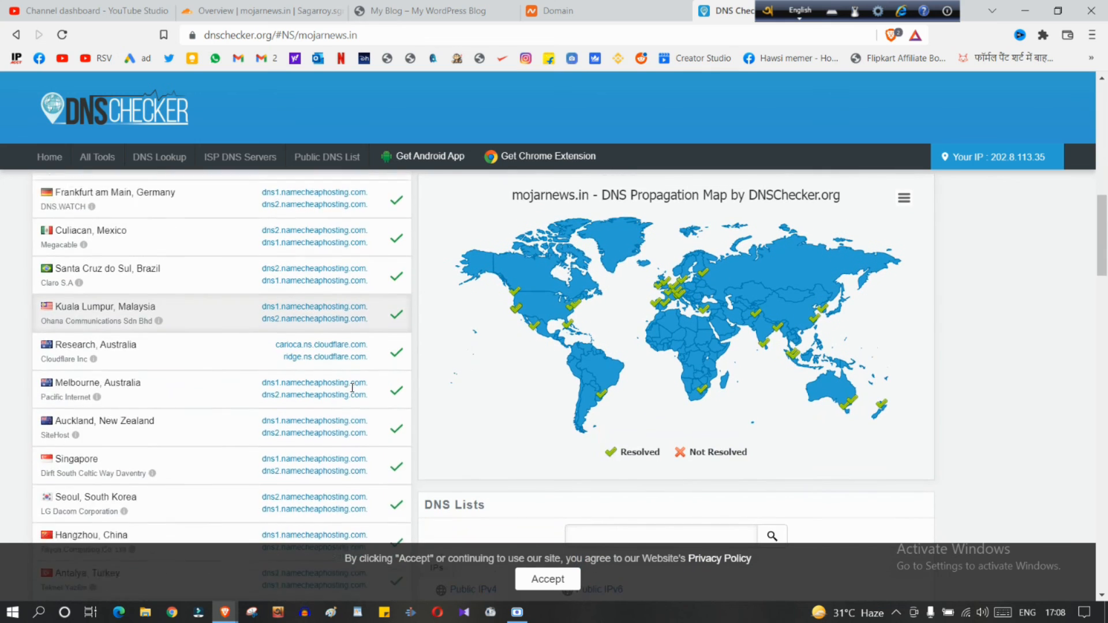
scroll(240, 361, "down", 5)
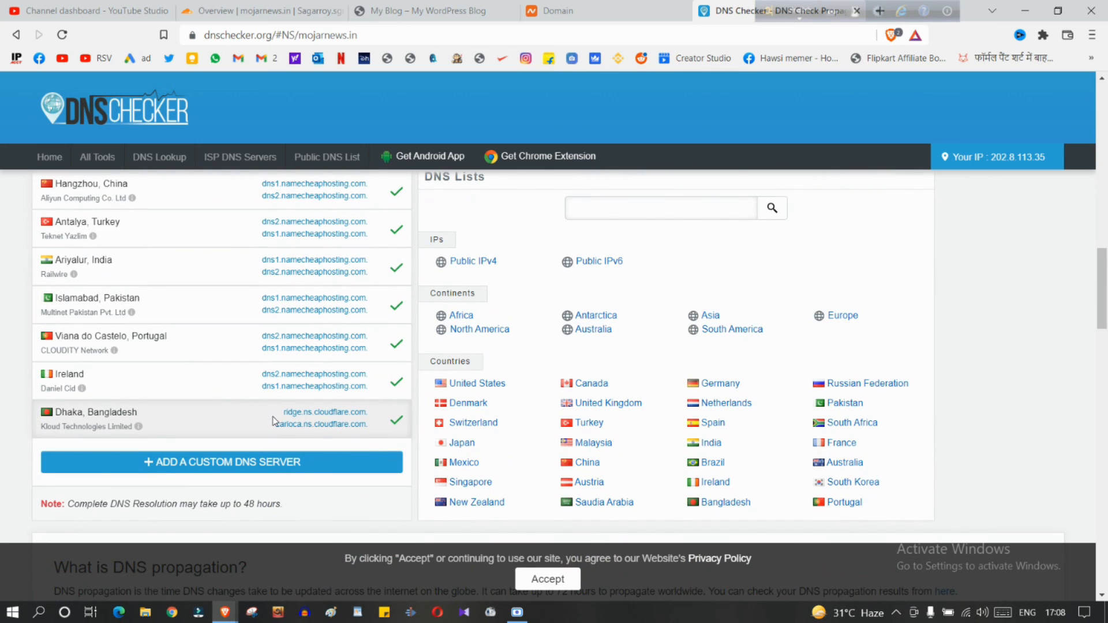
left_click_drag(282, 413, 368, 424)
scroll(341, 427, "up", 10)
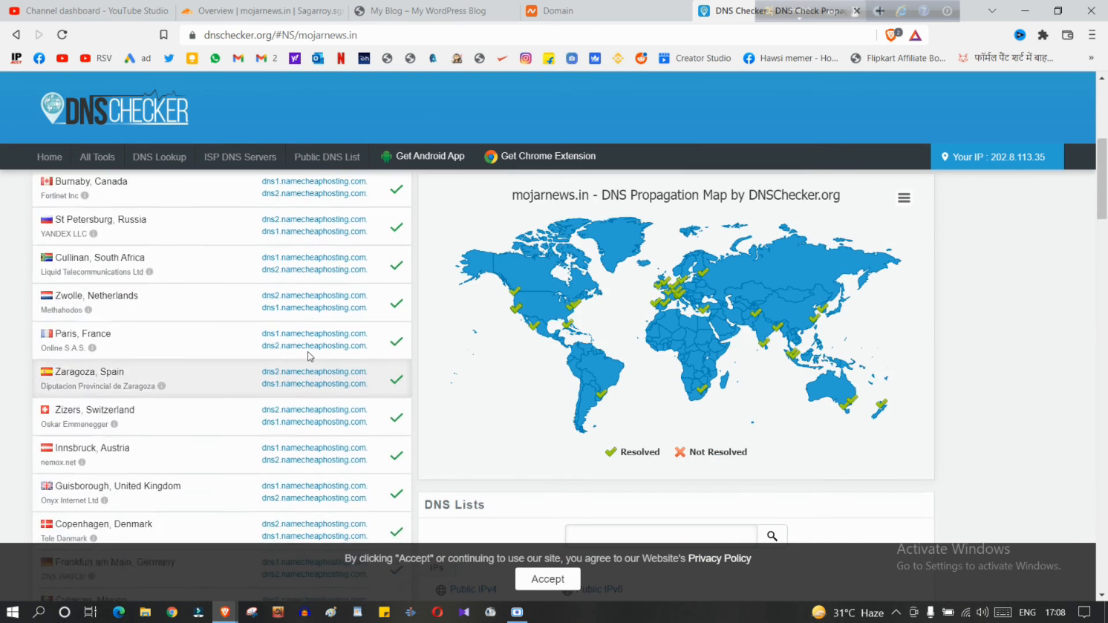
left_click(415, 10)
left_click(372, 34)
left_click(372, 33)
key("Return")
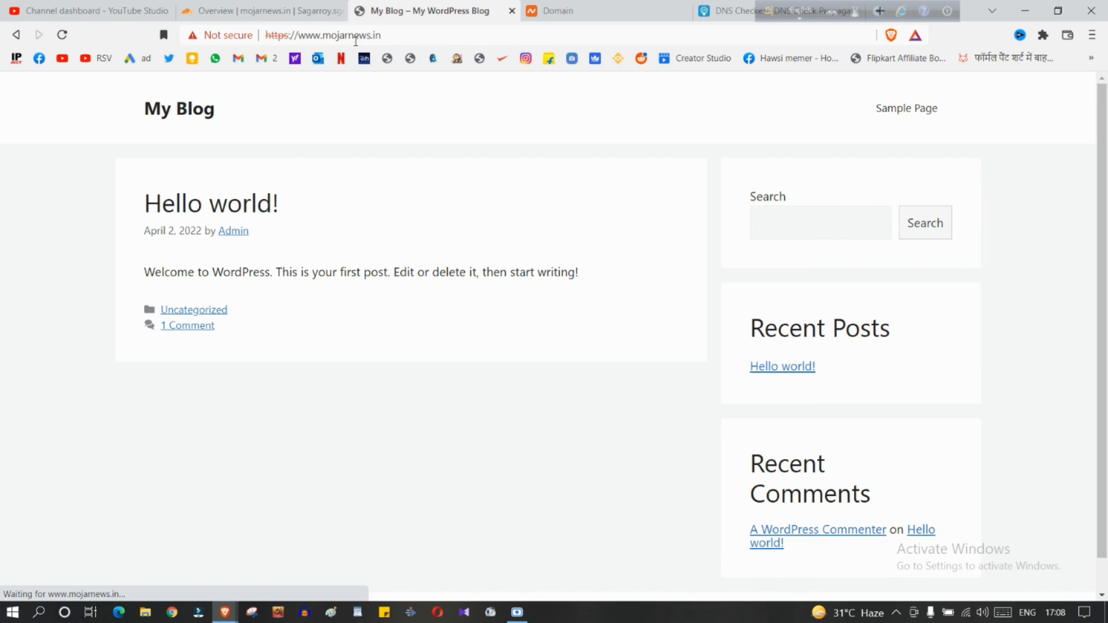
left_click(272, 40)
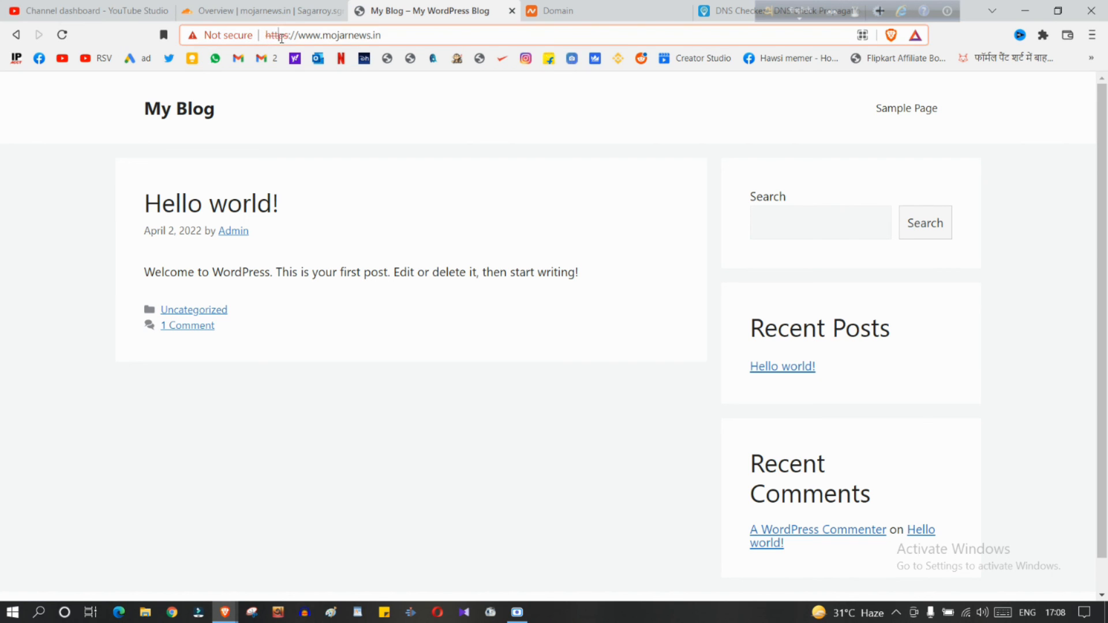
left_click(403, 37)
key("Return")
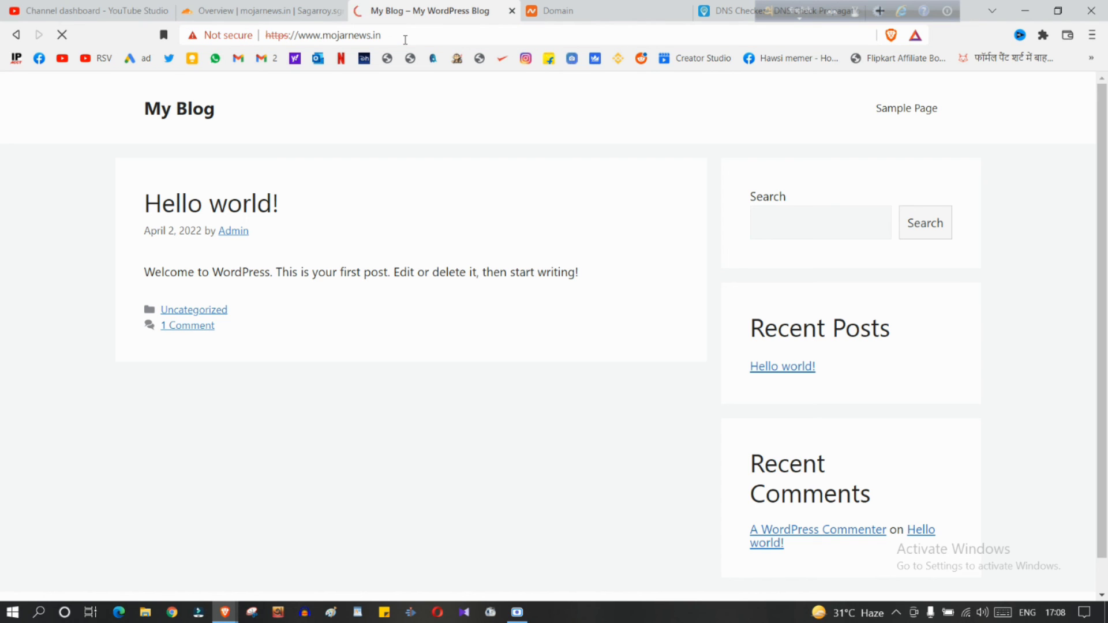
left_click(412, 36)
left_click(425, 35)
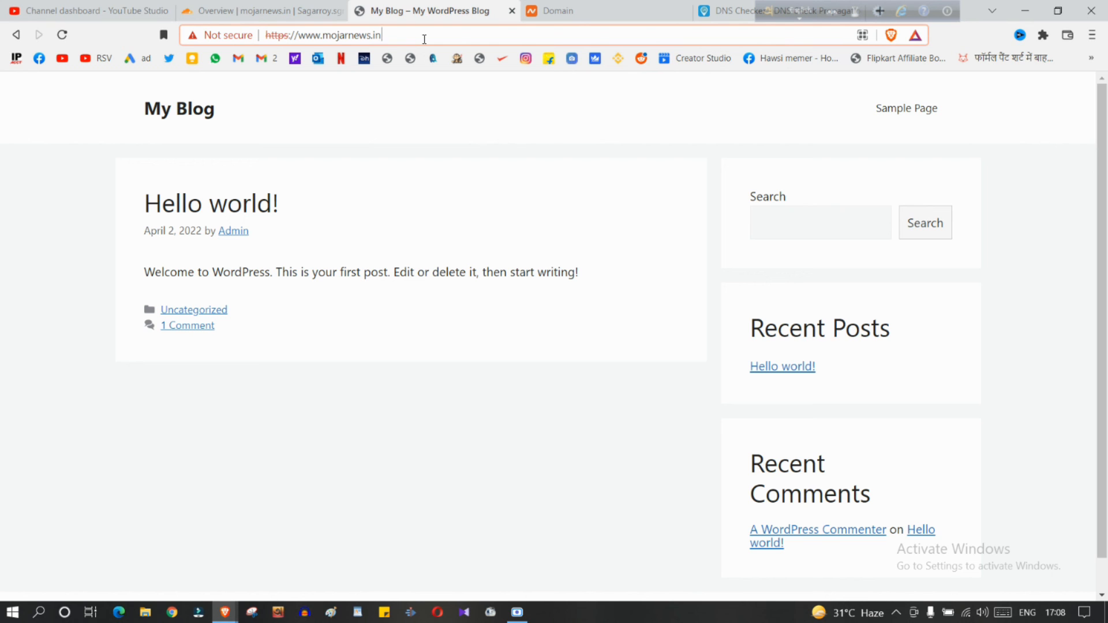
left_click(512, 11)
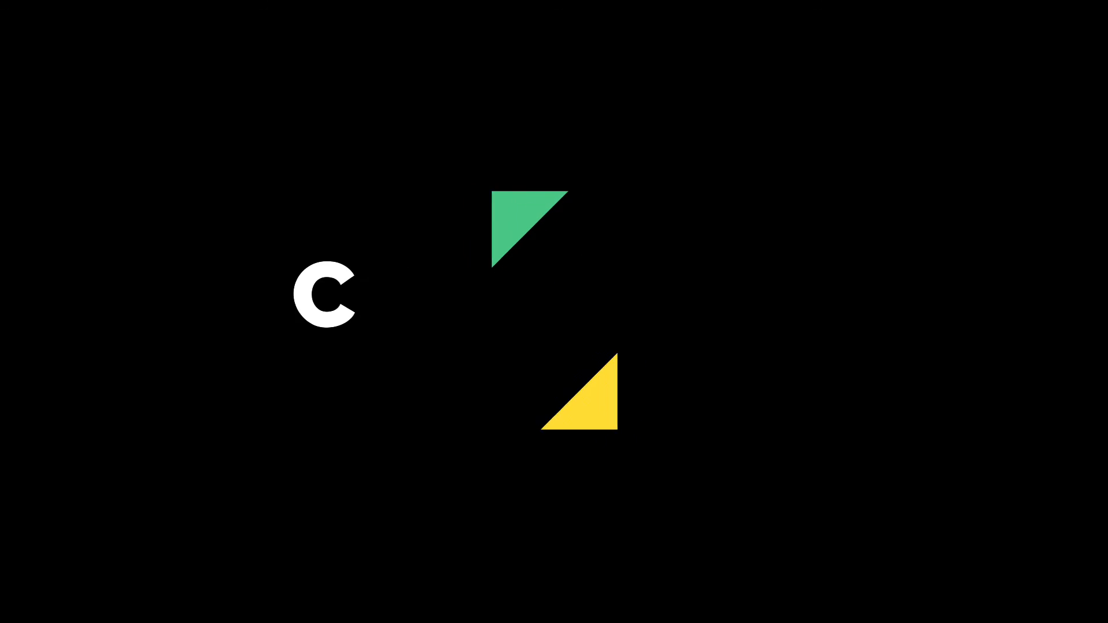